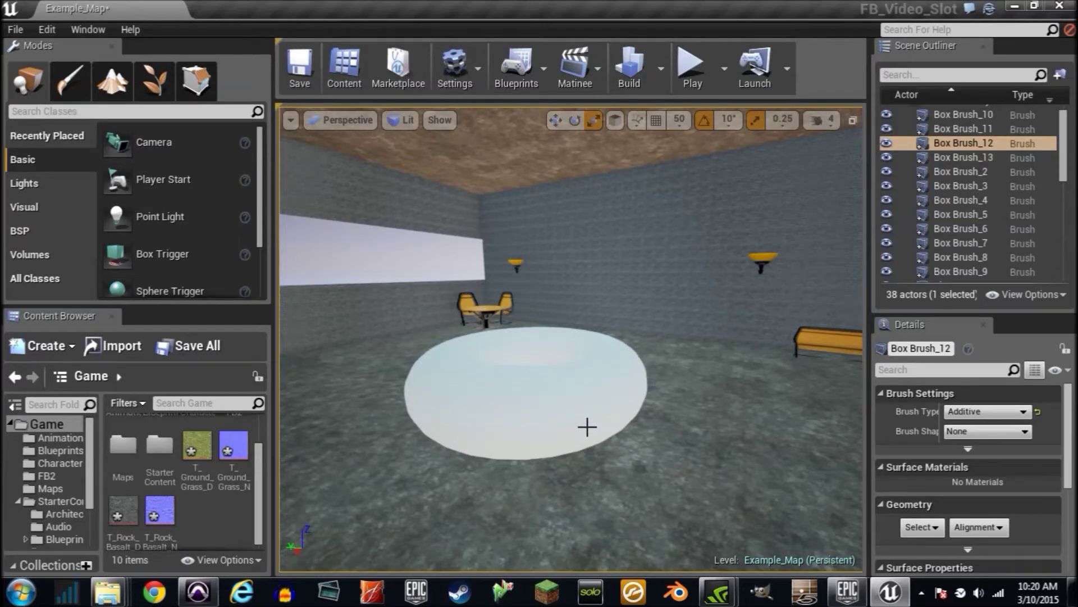
Examine the untextured torus mesh in the room from several angles and distances
right_drag(575, 435, 511, 489)
key(w)
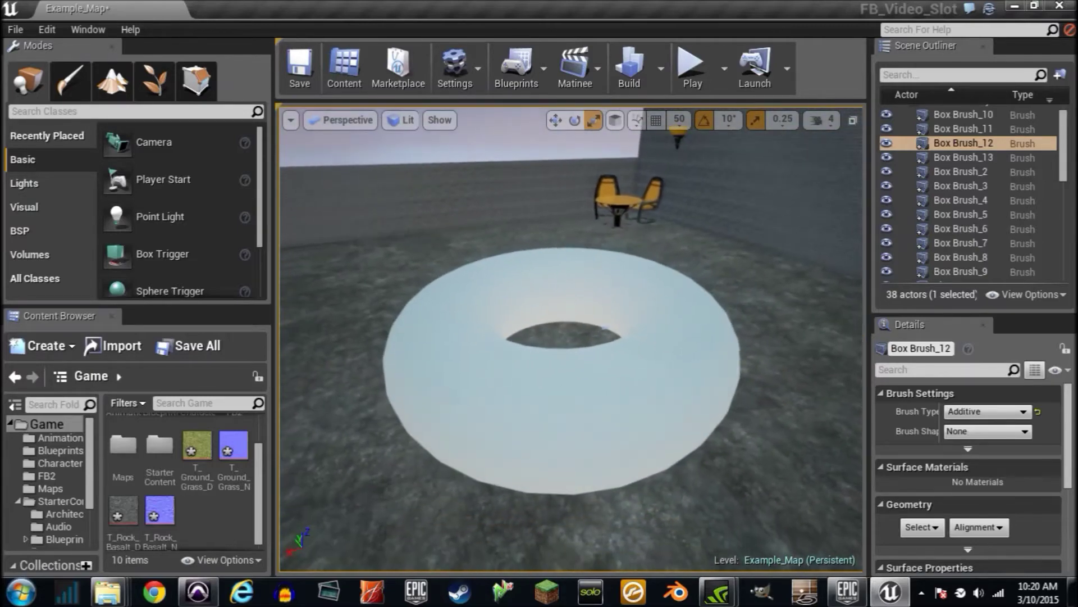
key(w)
mouse_move(574, 436)
right_down()
mouse_move(545, 469)
mouse_move(519, 432)
mouse_move(567, 430)
mouse_move(572, 416)
mouse_move(568, 424)
mouse_move(606, 409)
mouse_move(574, 423)
mouse_move(562, 417)
mouse_move(572, 406)
mouse_move(542, 415)
mouse_move(571, 405)
mouse_move(606, 431)
mouse_move(572, 434)
right_up()
key(s)
key(s)
key(w)
key(s)
key(s)
key(w)
key(a)
key(d)
key(s)
key(s)
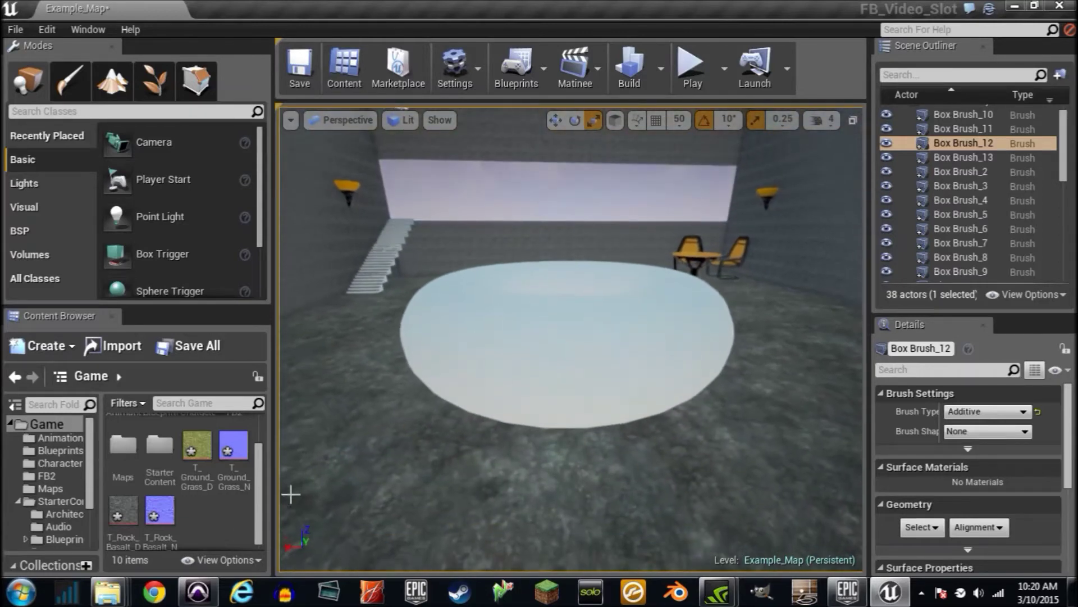
Create a new material named Doughtnut in the Game folder and apply it to the torus
right_click(230, 525)
click(289, 388)
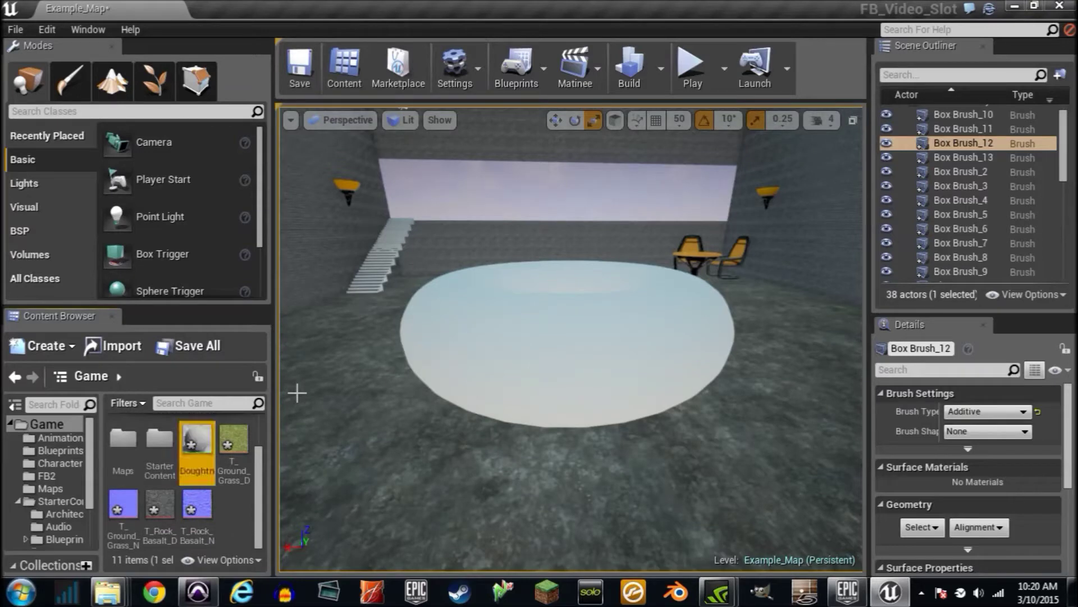
right_drag(679, 438, 679, 439)
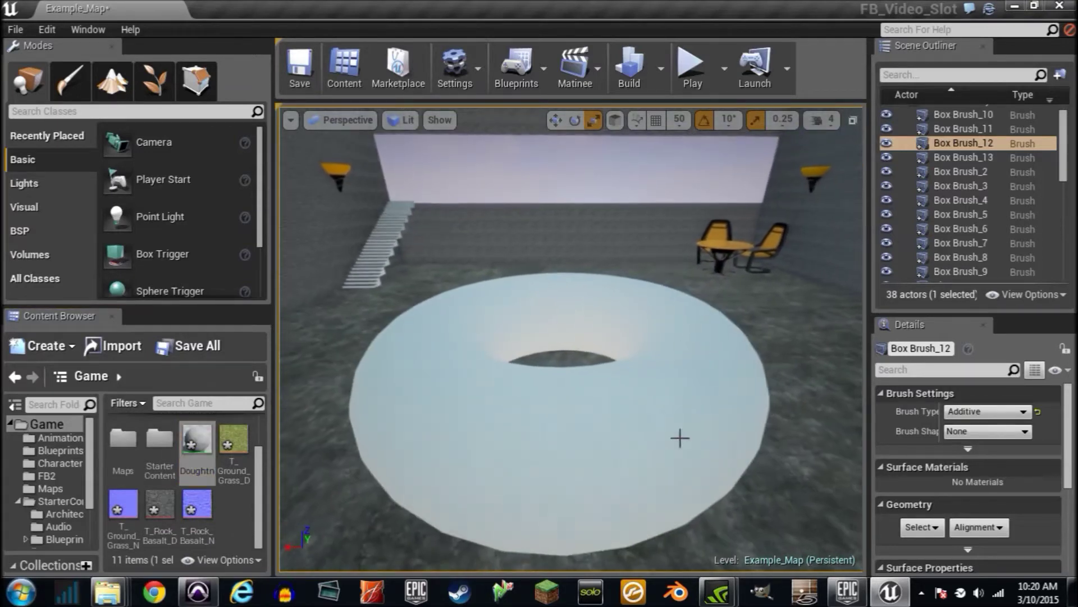
drag(194, 441, 512, 443)
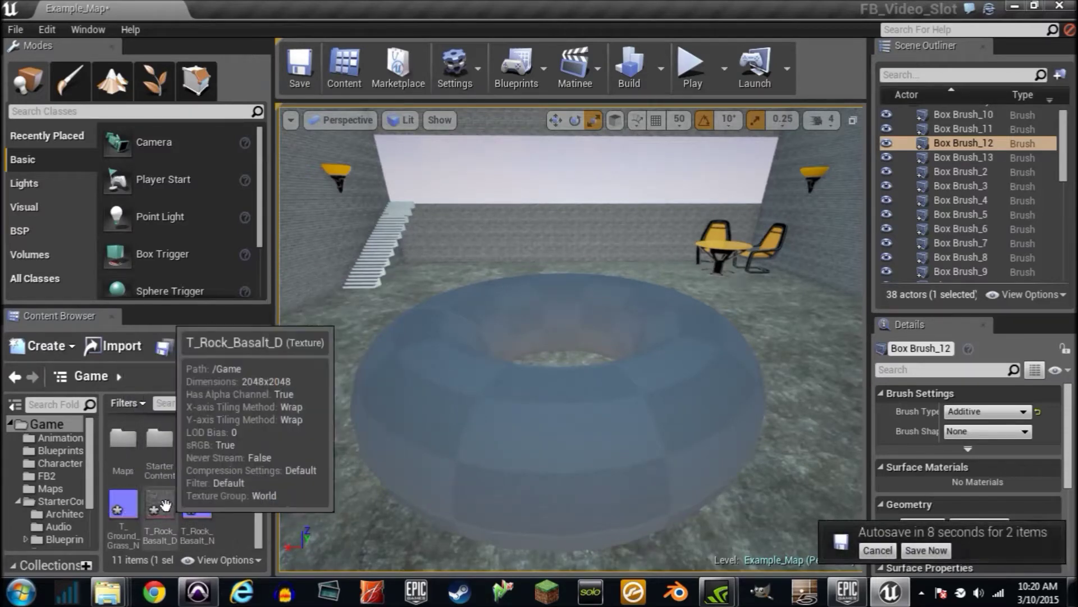
Cancel the pending autosave and open the Doughtnut material for editing in a small window beside its texture assets
click(861, 550)
click(197, 447)
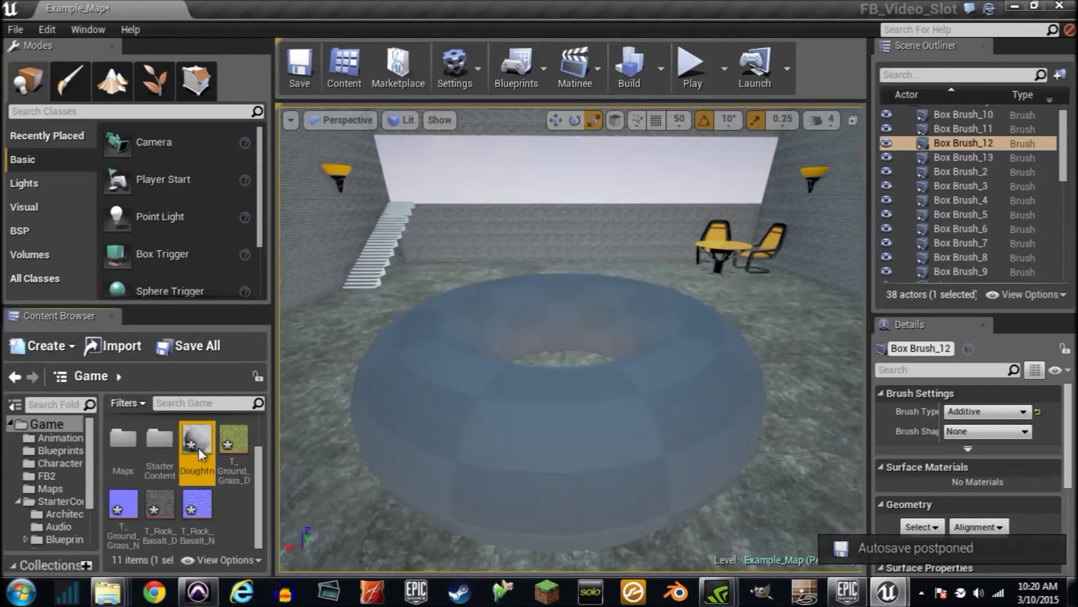
double_click(198, 448)
drag(746, 7, 620, 88)
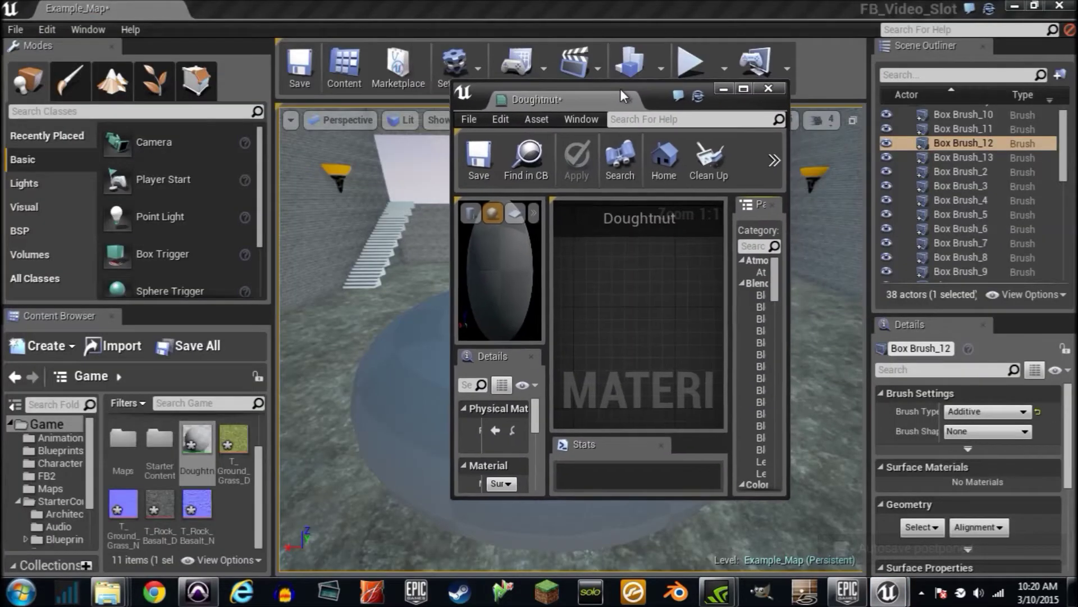
Add the T_Ground_Grass_D, T_Ground_Grass_N, T_Rock_Basalt_D and T_Rock_Basalt_N textures to the Doughtnut material graph and maximize the editor
click(226, 456)
ctrl+click(136, 508)
shift+click(196, 504)
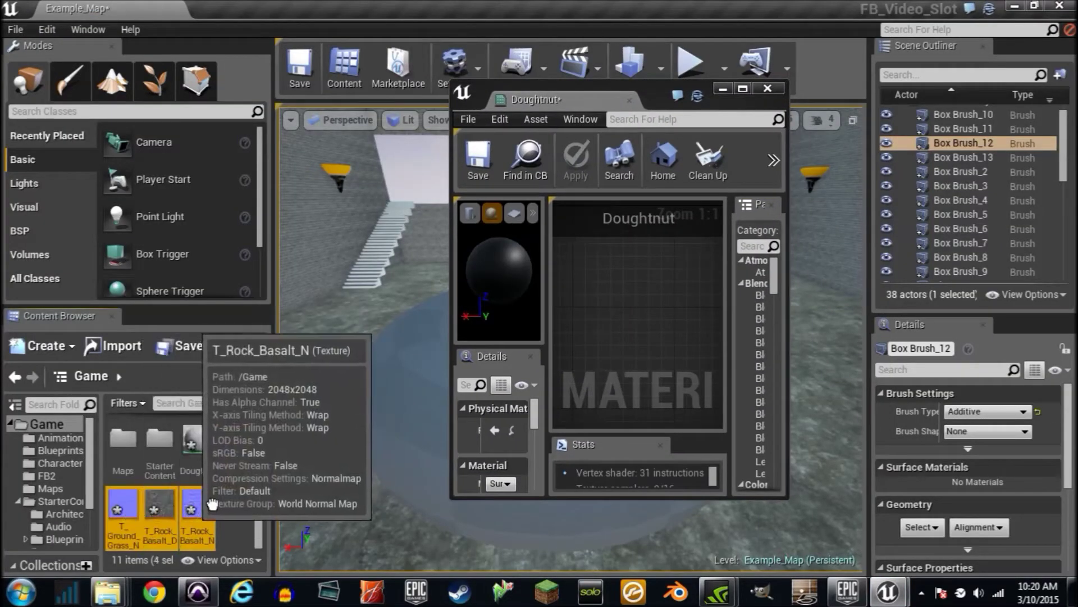
drag(197, 504, 689, 308)
click(741, 89)
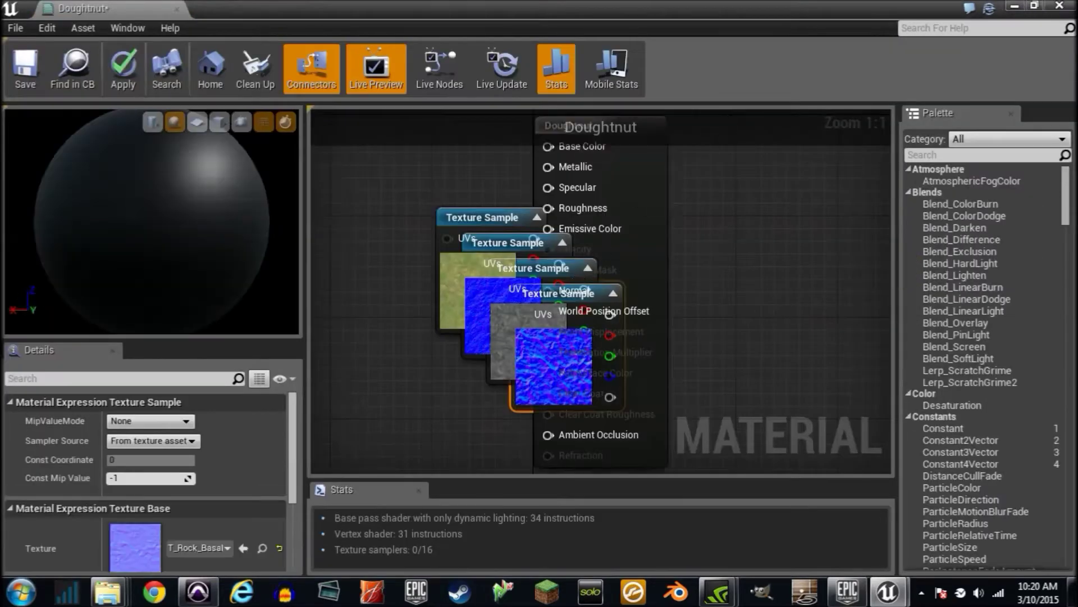
Spread out the overlapping texture samples in the graph, clear of the main material node
drag(585, 320, 283, 318)
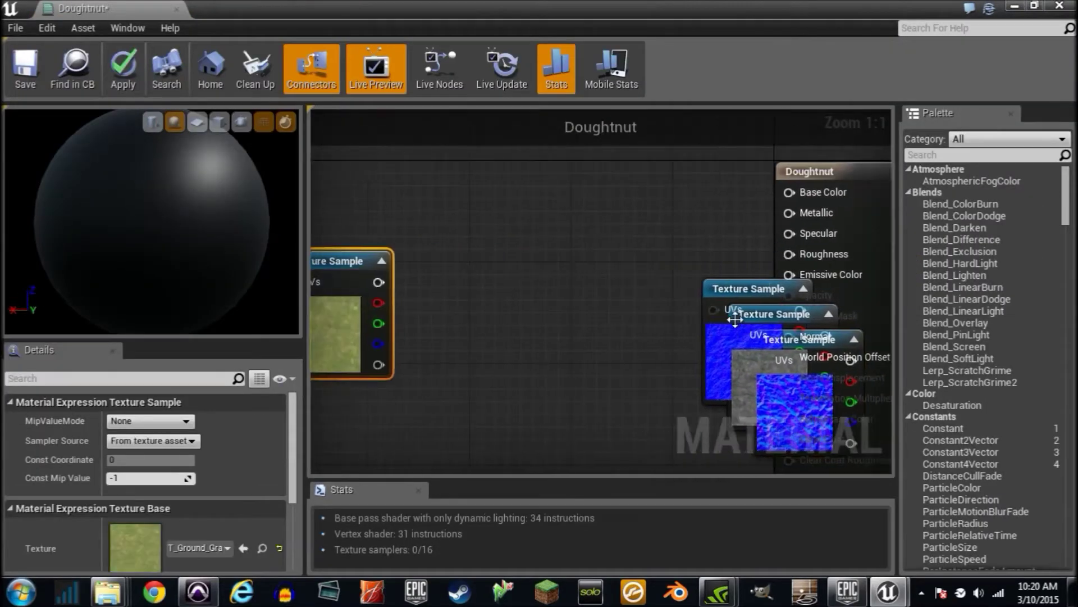
drag(744, 315, 711, 197)
drag(730, 290, 412, 362)
drag(702, 183, 572, 147)
drag(761, 360, 635, 405)
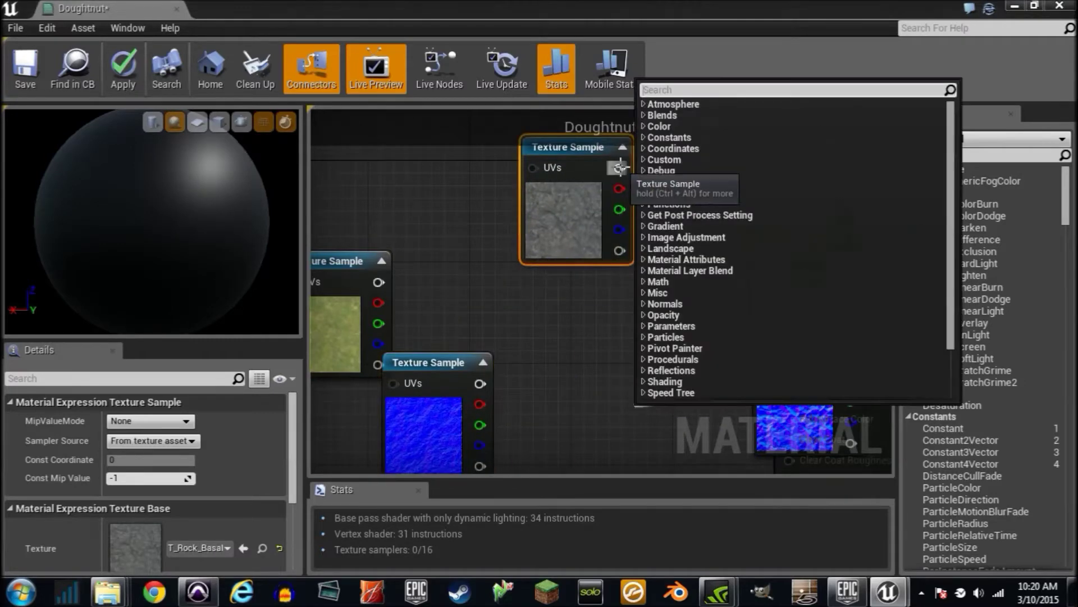
Connect the rock diffuse texture to Base Color and the rock normal texture to Normal
drag(619, 168, 790, 193)
drag(789, 378, 583, 363)
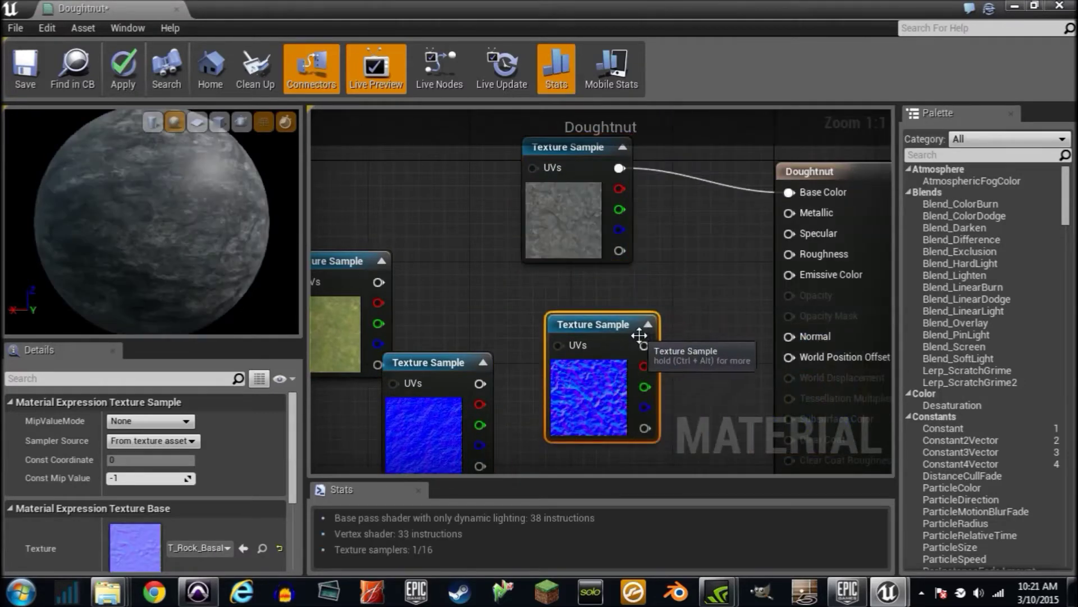
drag(645, 346, 789, 336)
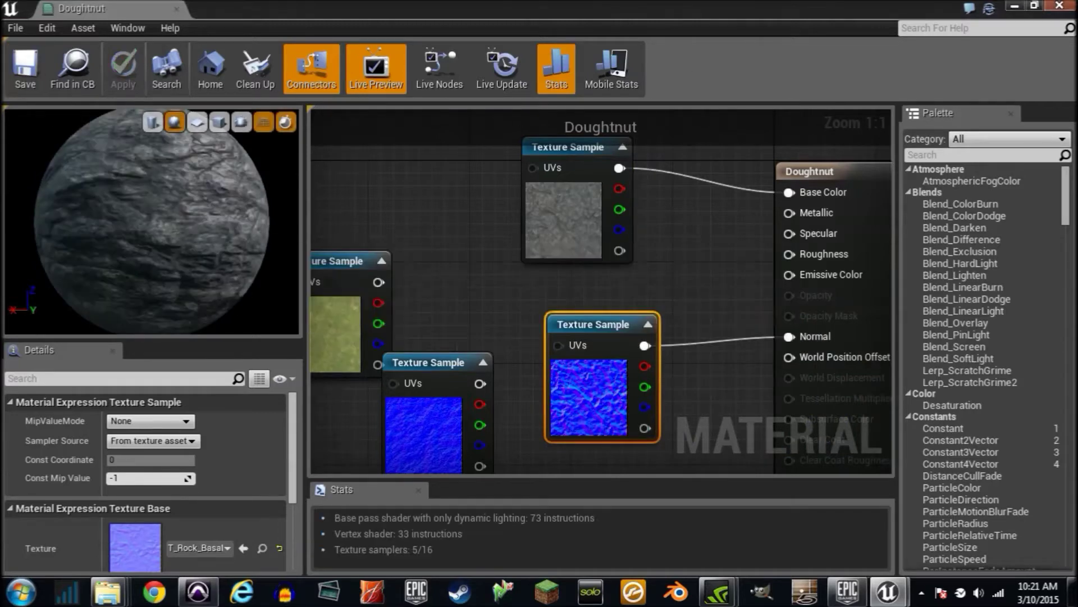
Apply the material changes, close the material editor and check the rock surface on the torus
click(1060, 6)
right_drag(571, 337, 562, 360)
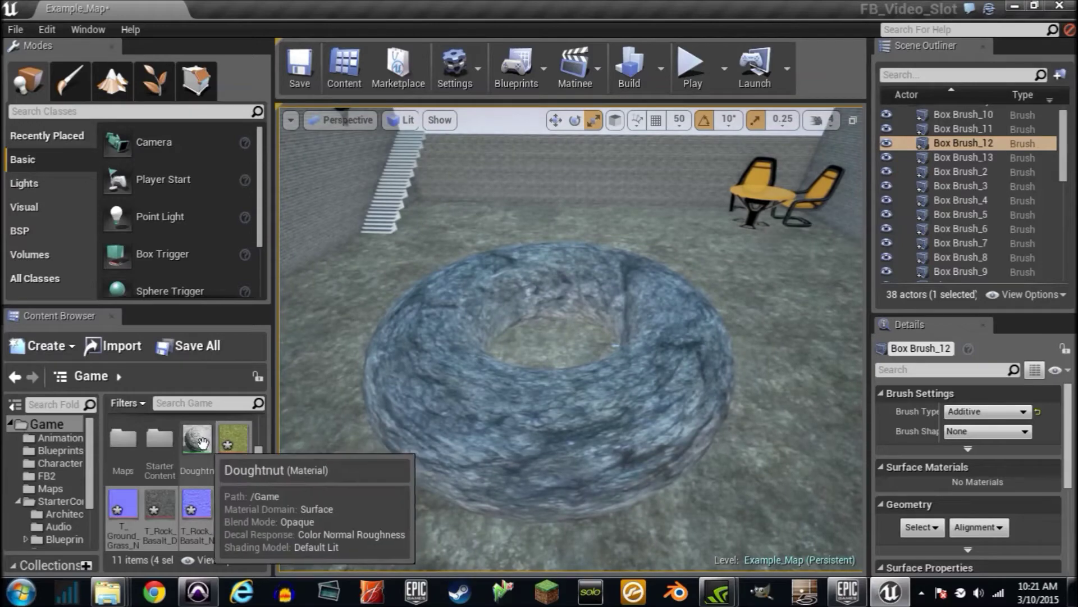
mouse_move(393, 359)
right_down()
mouse_move(377, 346)
mouse_move(393, 343)
right_up()
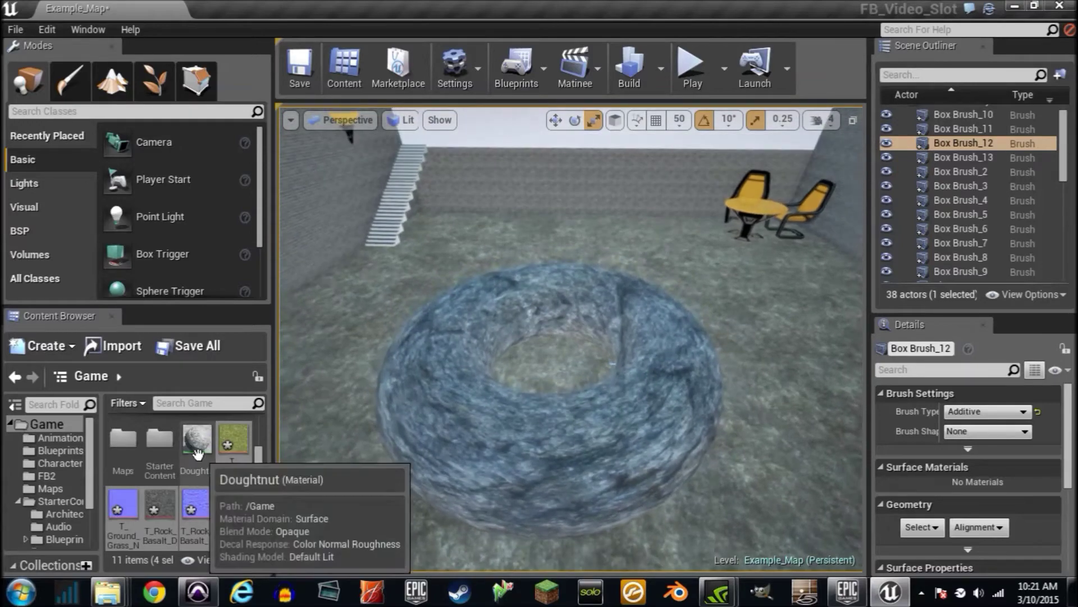
Reopen the Doughtnut material, move both grass texture samples out of the way and lower the rock normal sample
double_click(198, 453)
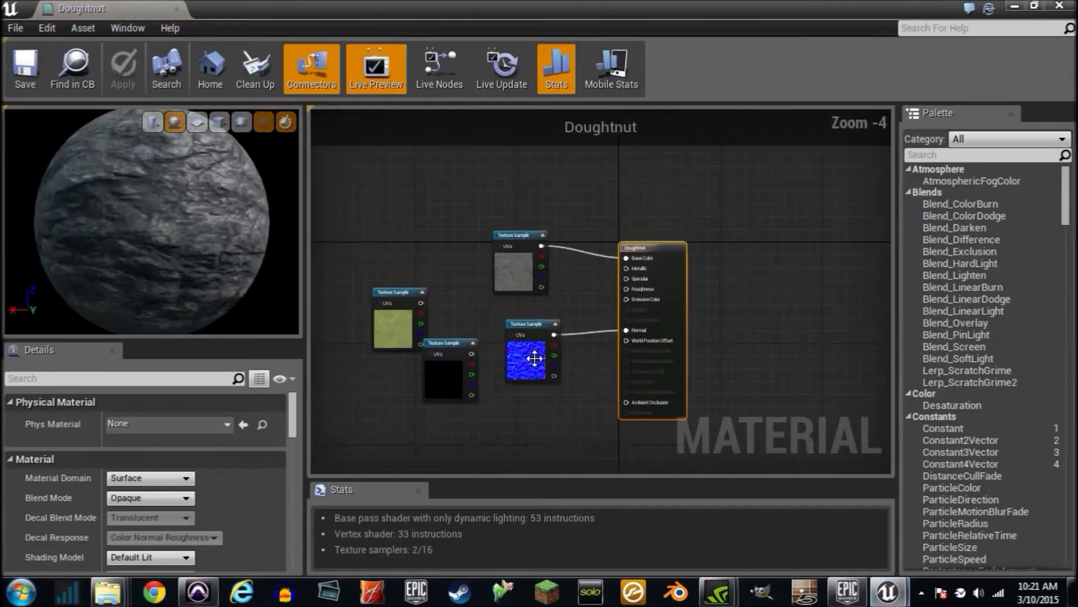
drag(460, 410, 398, 306)
drag(399, 298, 360, 431)
right_drag(382, 385, 410, 386)
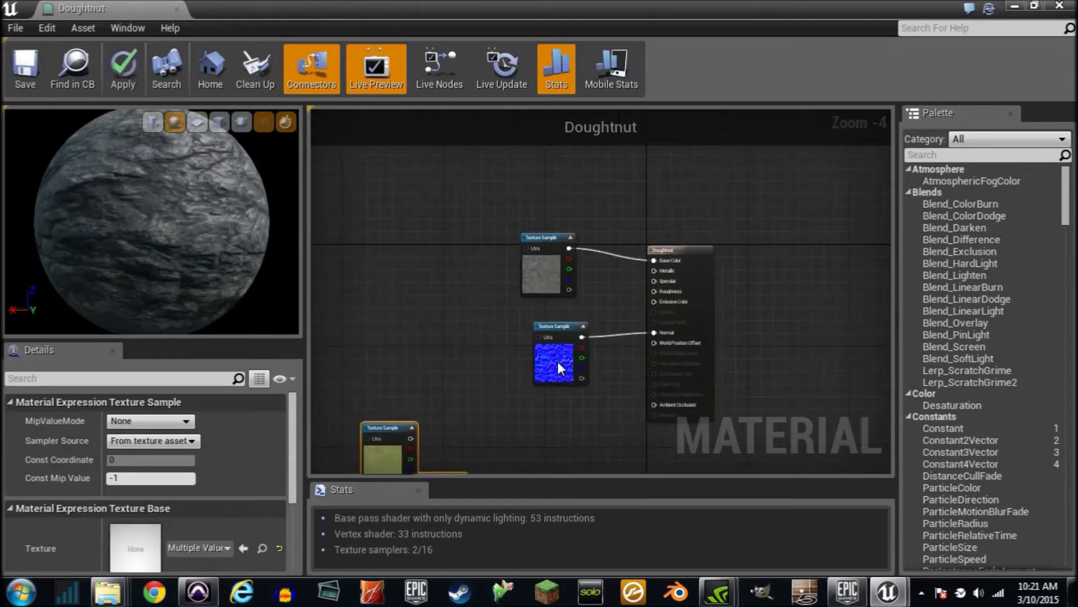
drag(574, 344, 574, 401)
Add a VertexColor node to the graph beside the rock texture samples
right_click(477, 335)
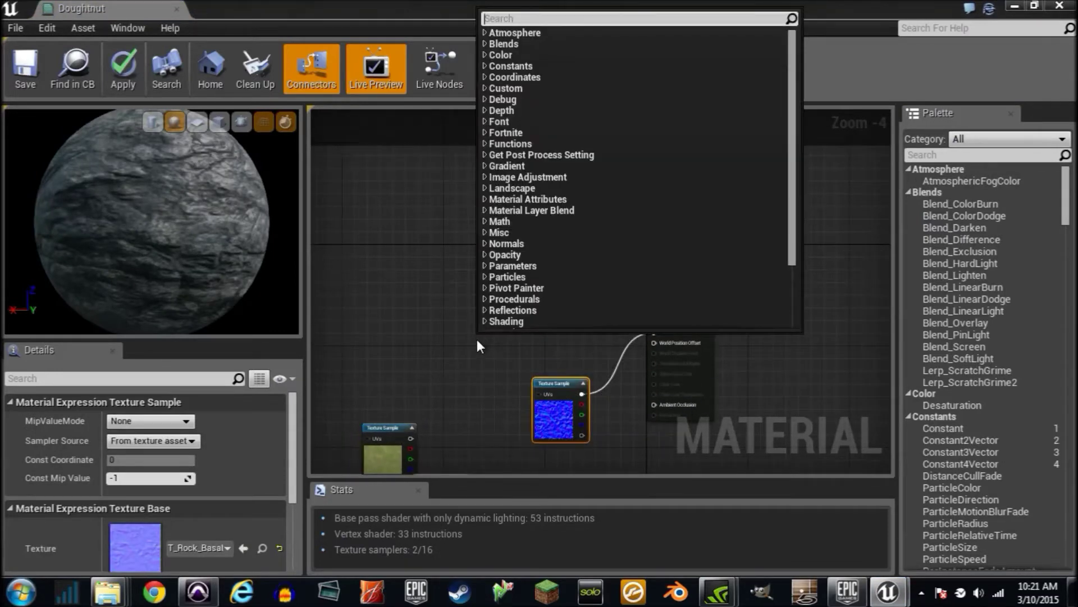
text(vertex)
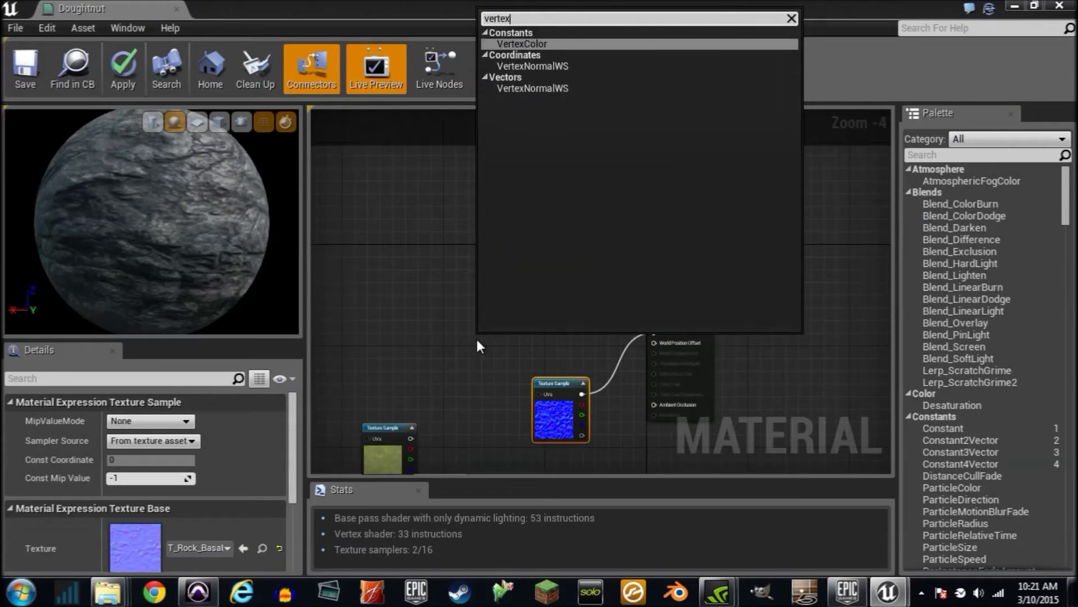
click(645, 45)
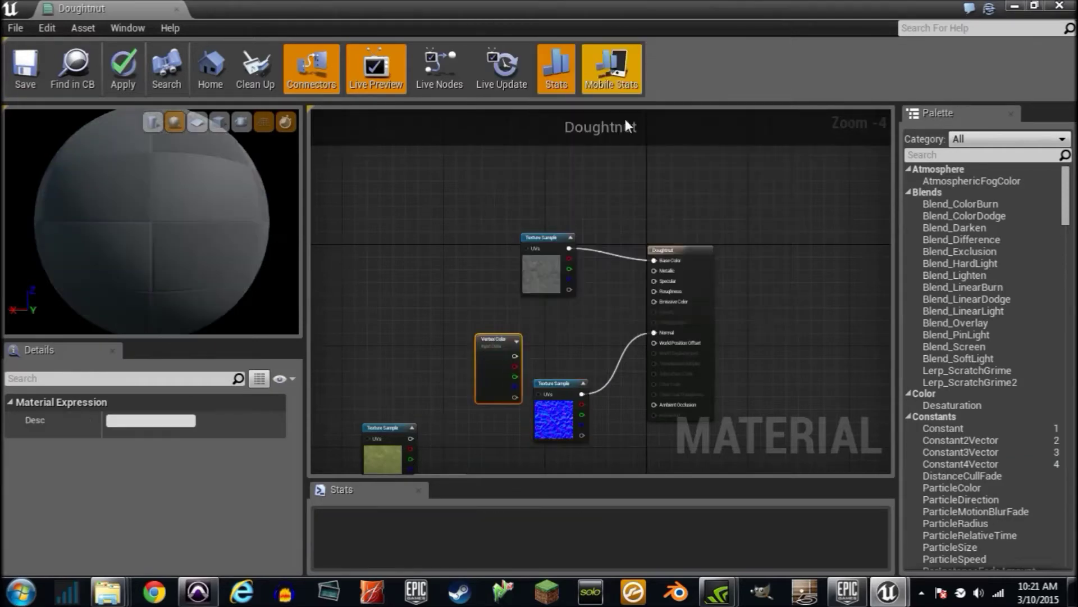
Add a Multiply node combining the rock diffuse texture (A) with Vertex Color (B) and connect its output to Base Color
scroll(531, 303, up, 4)
right_click(628, 366)
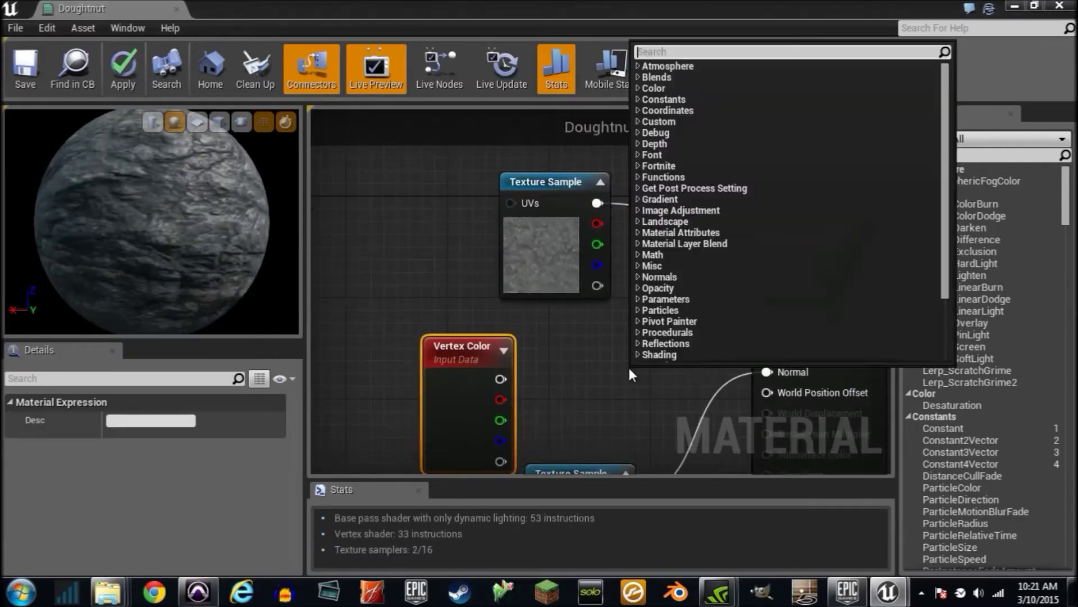
click(598, 366)
click(600, 364)
drag(581, 396, 597, 202)
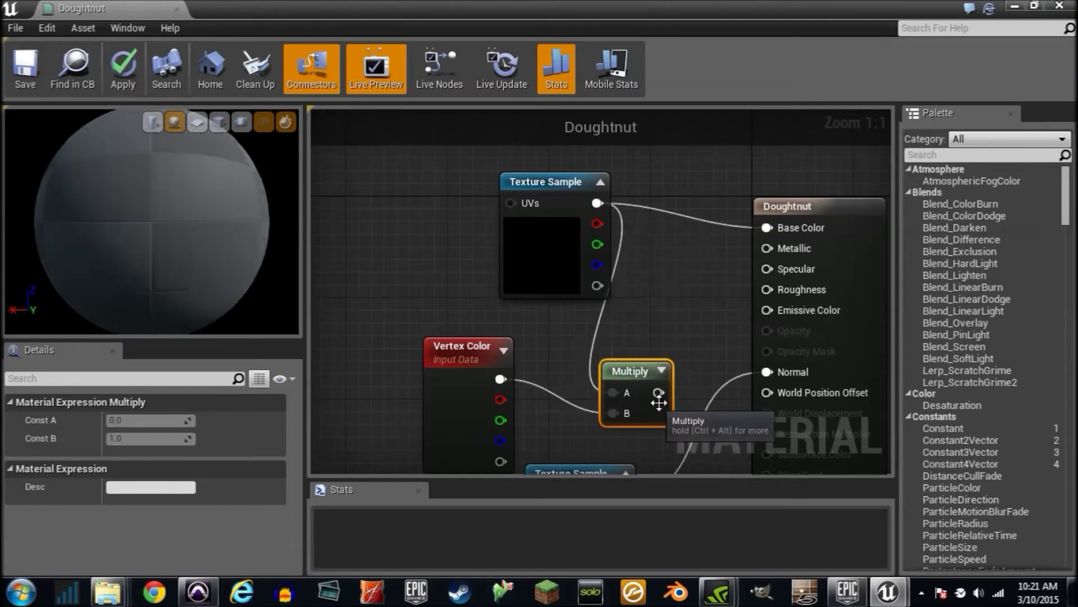
drag(658, 393, 767, 228)
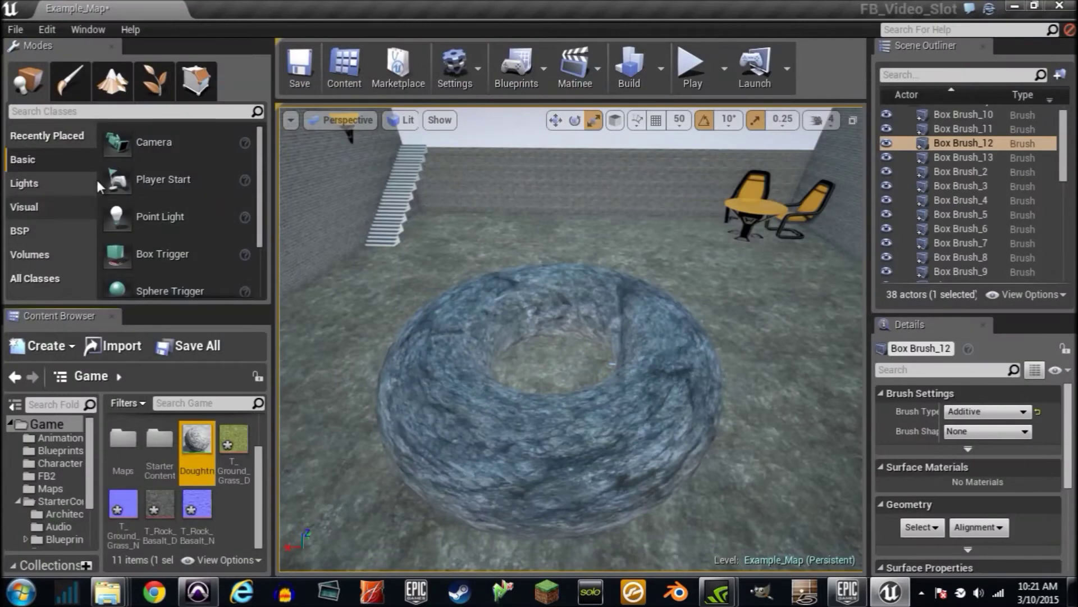
Switch the level editor to mesh paint mode and select the torus
click(56, 86)
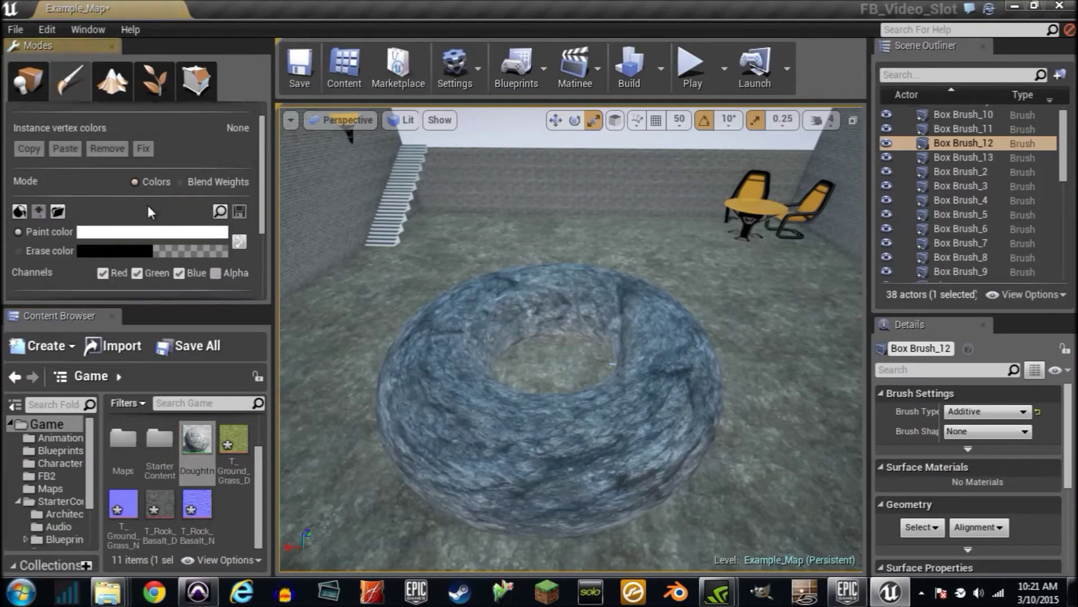
scroll(147, 204, down, 1)
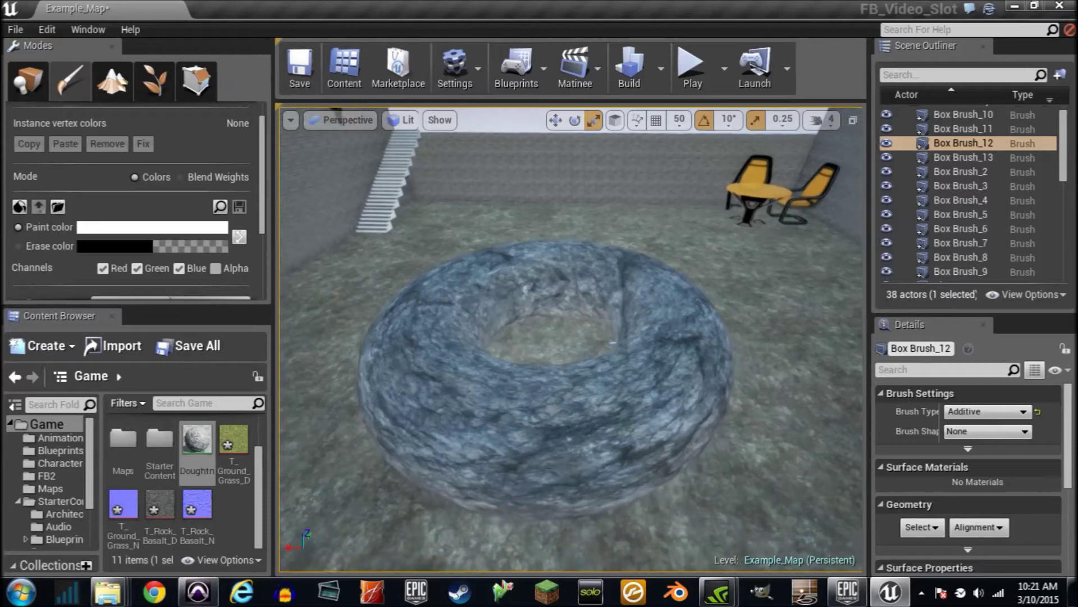
click(533, 438)
Erase the vertex colors around the torus's front and side to black and paint them back with white
mouse_move(528, 416)
shift+mouse_down()
mouse_move(626, 387)
mouse_move(568, 416)
shift+mouse_up()
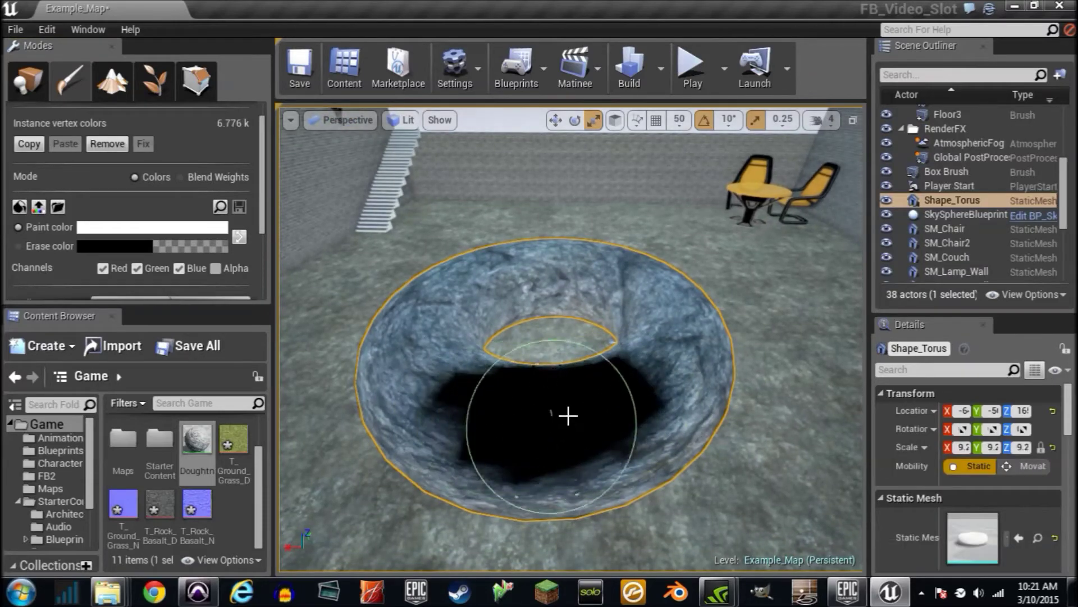
right_drag(568, 417, 511, 414)
mouse_move(510, 414)
shift+mouse_down()
mouse_move(607, 382)
mouse_move(422, 406)
shift+mouse_up()
right_drag(421, 406, 517, 373)
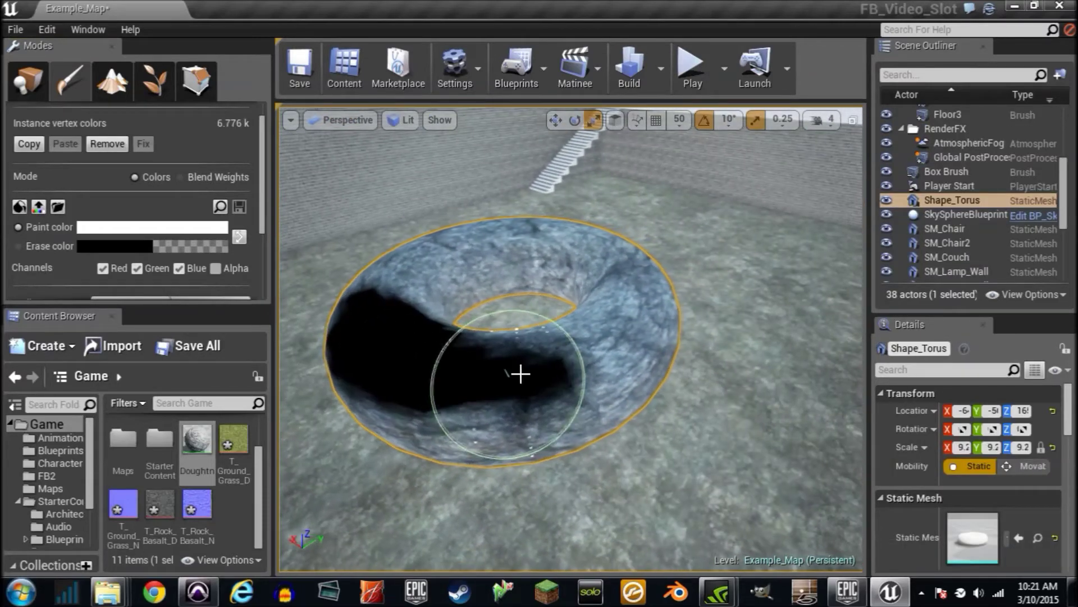
shift+drag(517, 373, 399, 365)
mouse_move(399, 365)
right_down()
mouse_move(554, 348)
mouse_move(592, 359)
right_up()
mouse_move(592, 359)
mouse_down()
mouse_move(603, 376)
mouse_move(430, 382)
mouse_move(613, 365)
mouse_move(629, 352)
mouse_up()
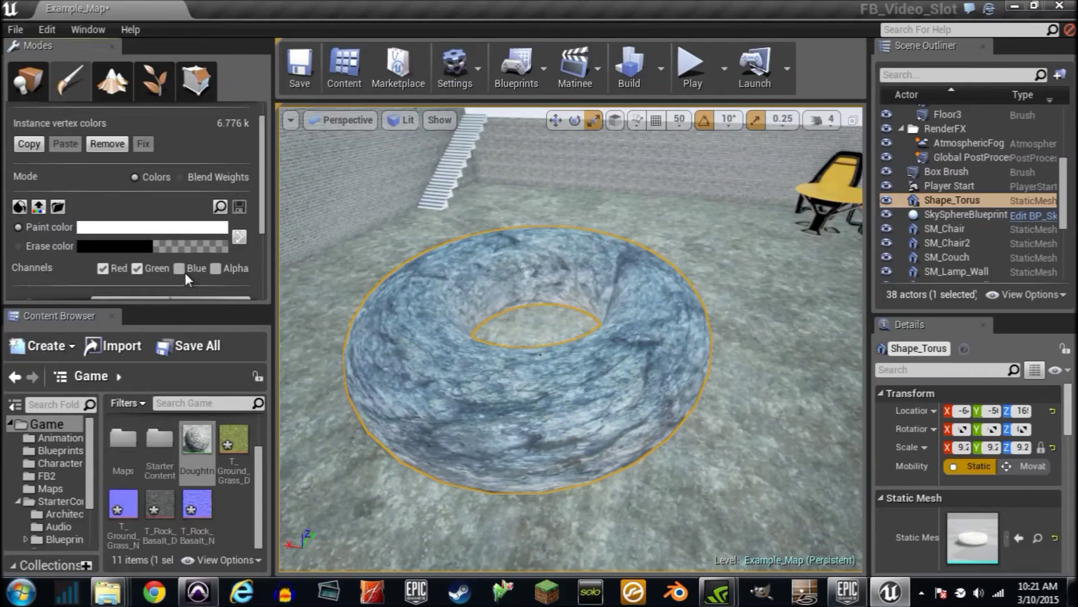
Disable the Blue channel and erase the torus's front and side in the Red and Green channels only
right_drag(435, 384, 568, 371)
mouse_move(567, 371)
shift+mouse_down()
mouse_move(469, 388)
mouse_move(432, 371)
shift+mouse_up()
right_drag(432, 371, 440, 354)
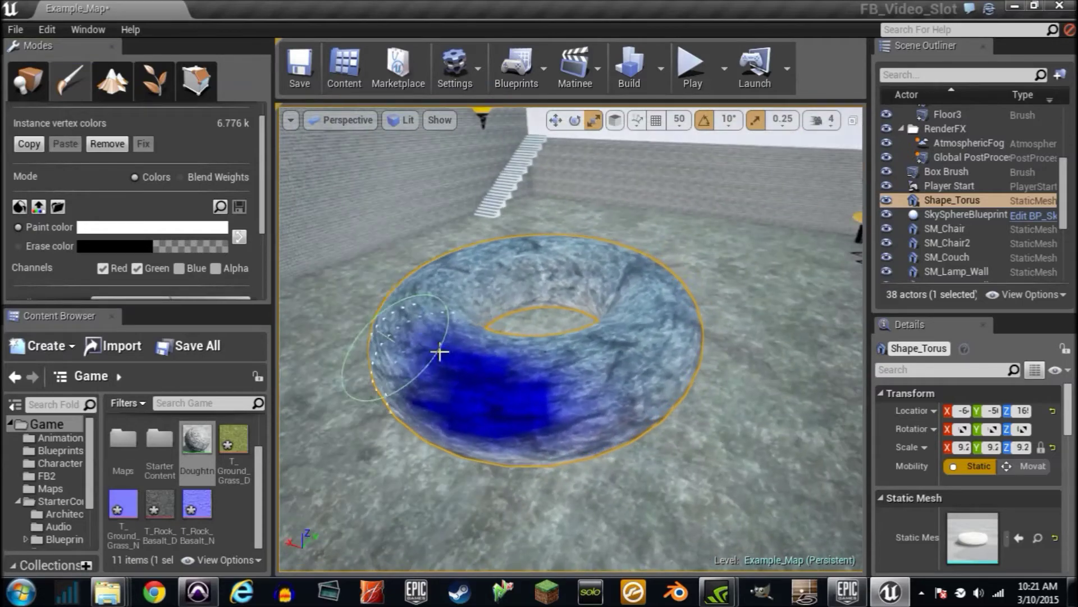
shift+drag(440, 354, 515, 375)
Restore the blue-tinted parts of the torus by painting them white, undoing one vertex paint stroke along the way
right_drag(652, 351, 645, 404)
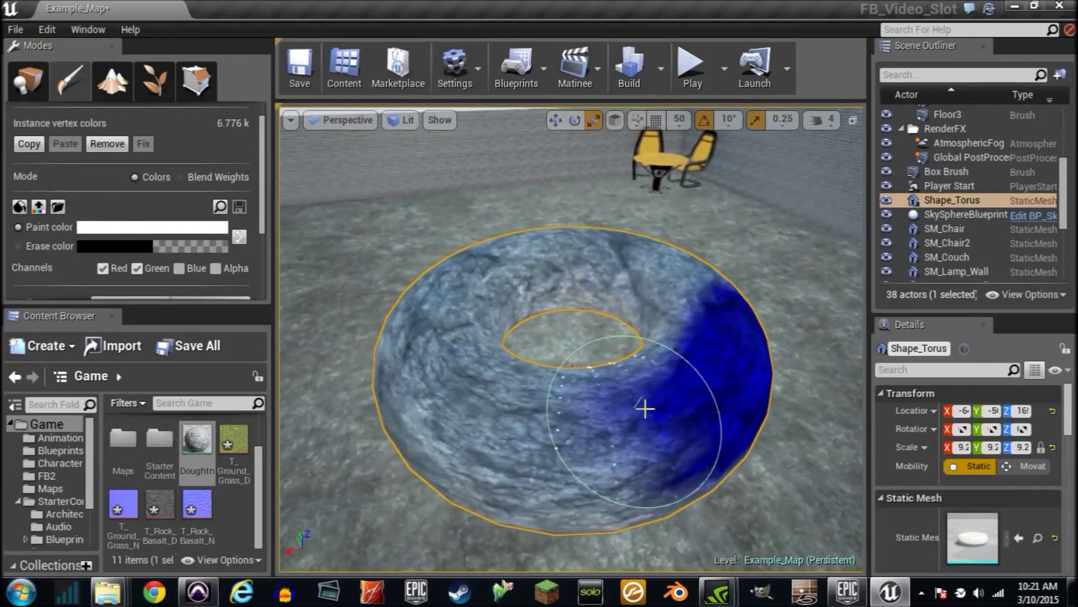
mouse_move(646, 404)
mouse_down()
mouse_move(609, 458)
mouse_move(563, 430)
mouse_up()
right_drag(554, 417, 501, 414)
key(ctrl+z)
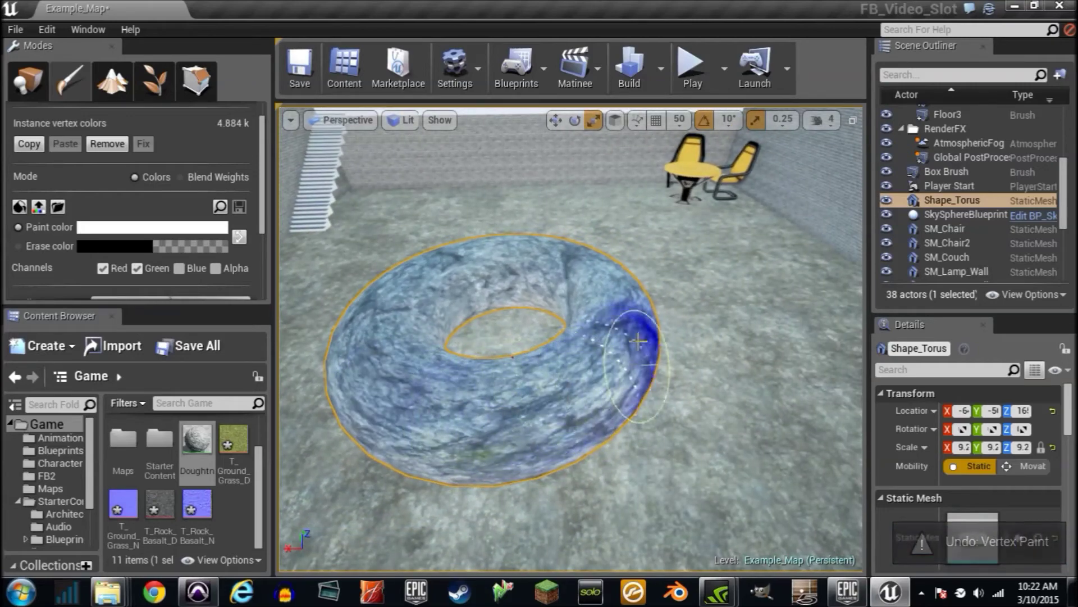
right_drag(603, 357, 623, 332)
drag(623, 332, 610, 391)
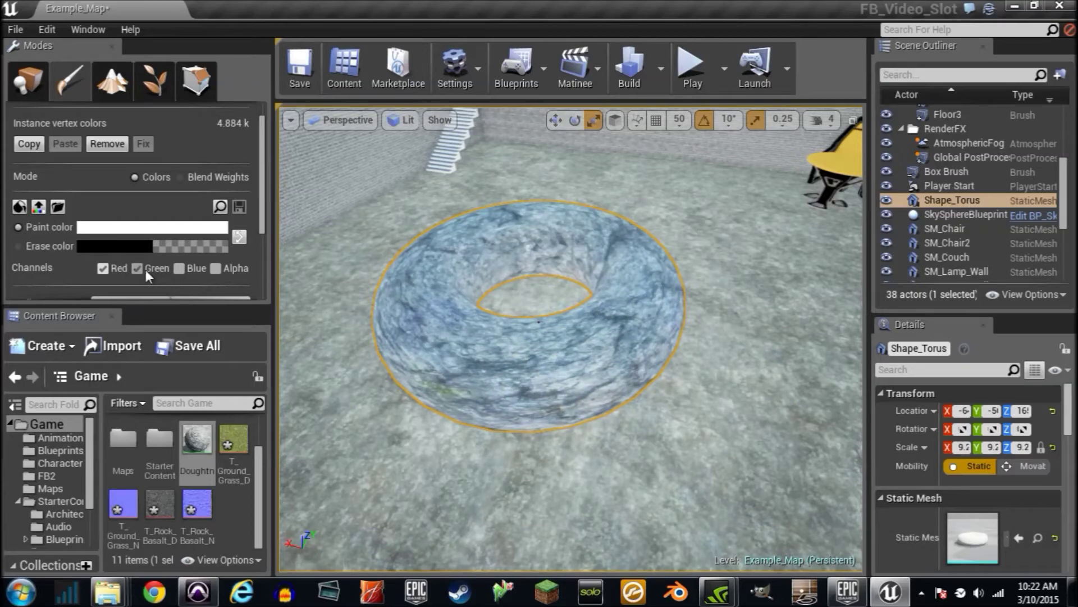
Try erasing only the Green channel across the torus's front and undo the strokes
click(106, 269)
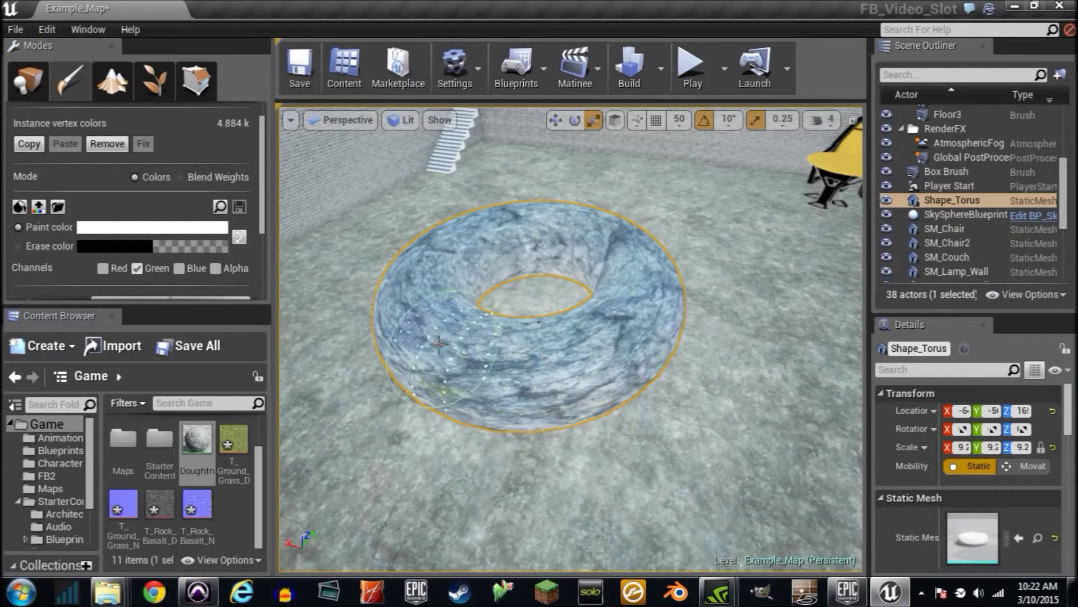
right_drag(540, 355, 542, 352)
drag(543, 352, 576, 345)
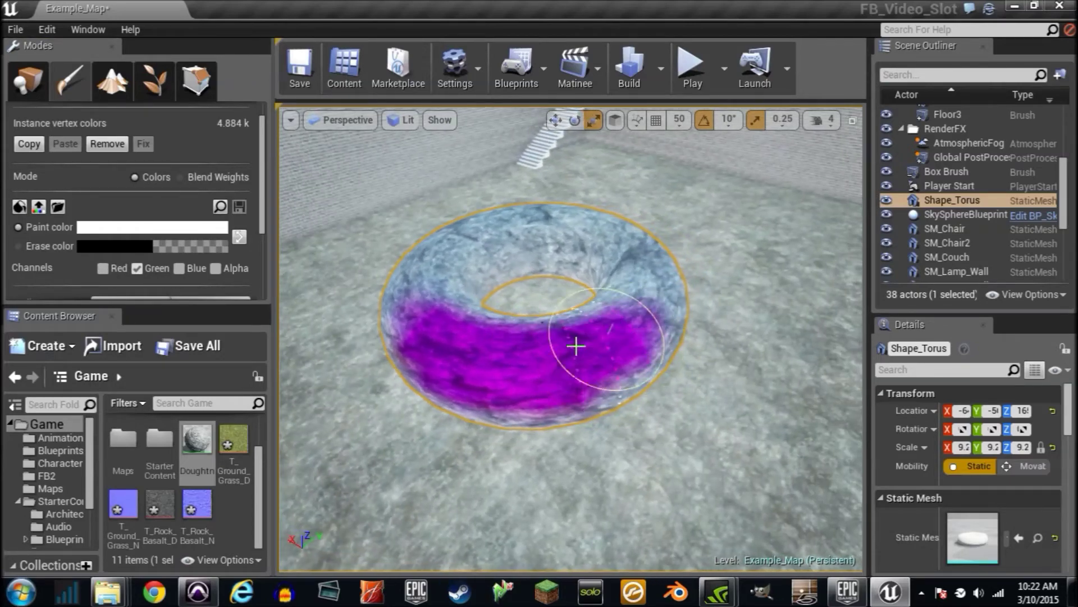
right_drag(576, 344, 592, 333)
key(ctrl+z)
key(ctrl+z)
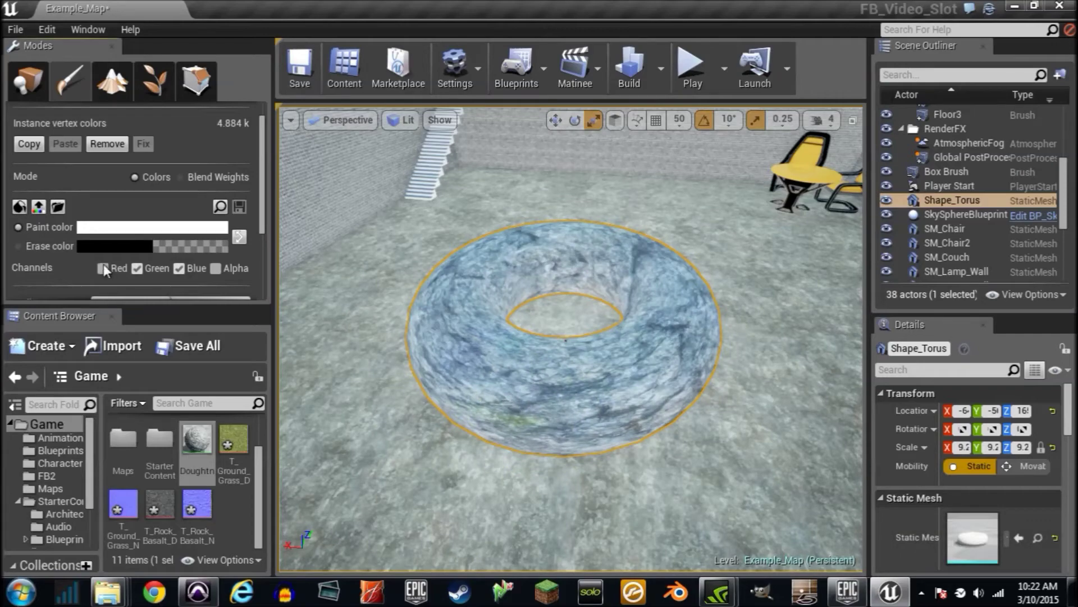
Open the Doughtnut material and arrange its texture samples with the grass and rock diffuse pair above and the normal-map pair below
mouse_move(540, 391)
right_down()
mouse_move(553, 342)
mouse_move(614, 411)
mouse_move(604, 410)
right_up()
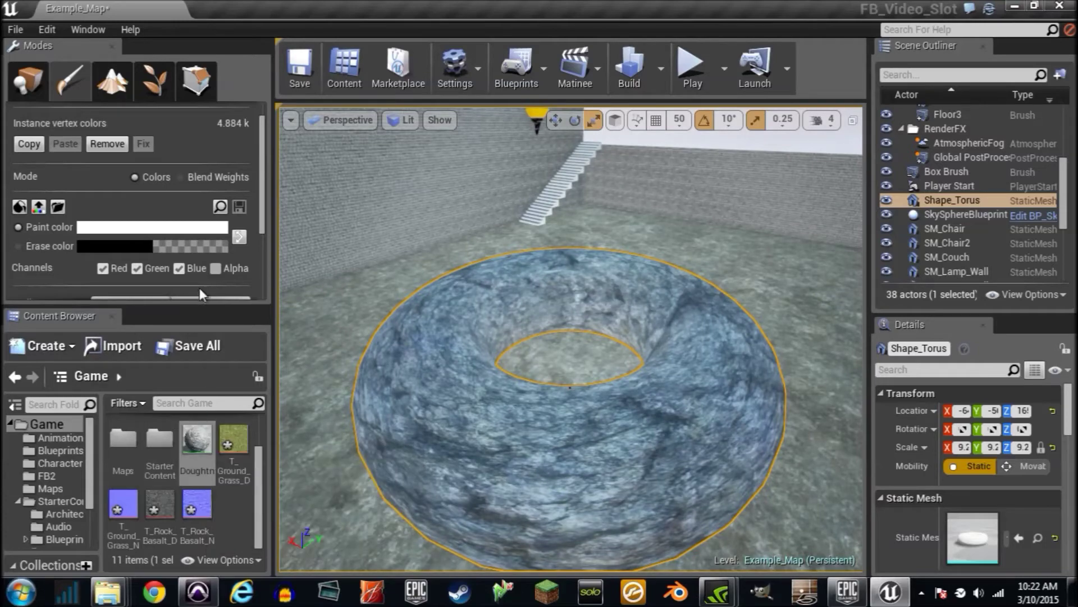
double_click(198, 435)
scroll(452, 401, down, 5)
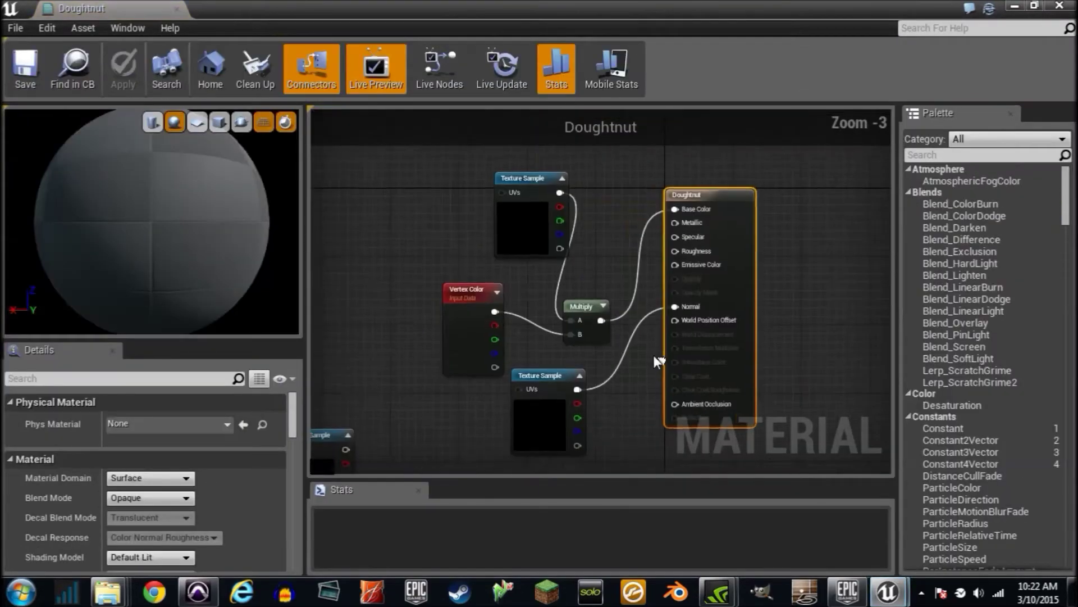
drag(442, 405, 518, 167)
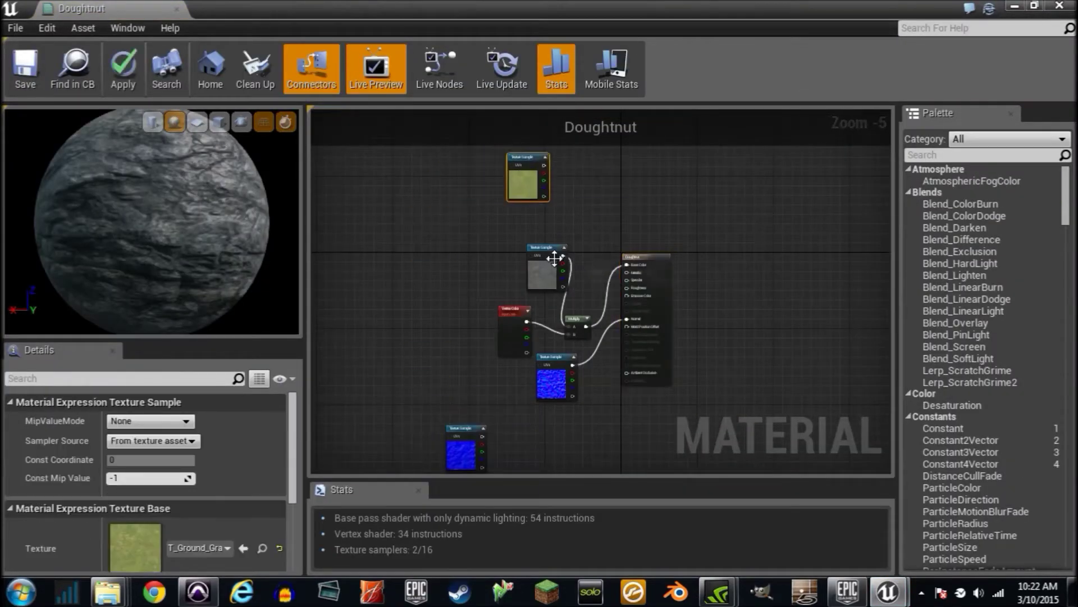
drag(554, 258, 535, 231)
drag(582, 398, 545, 467)
drag(534, 403, 534, 409)
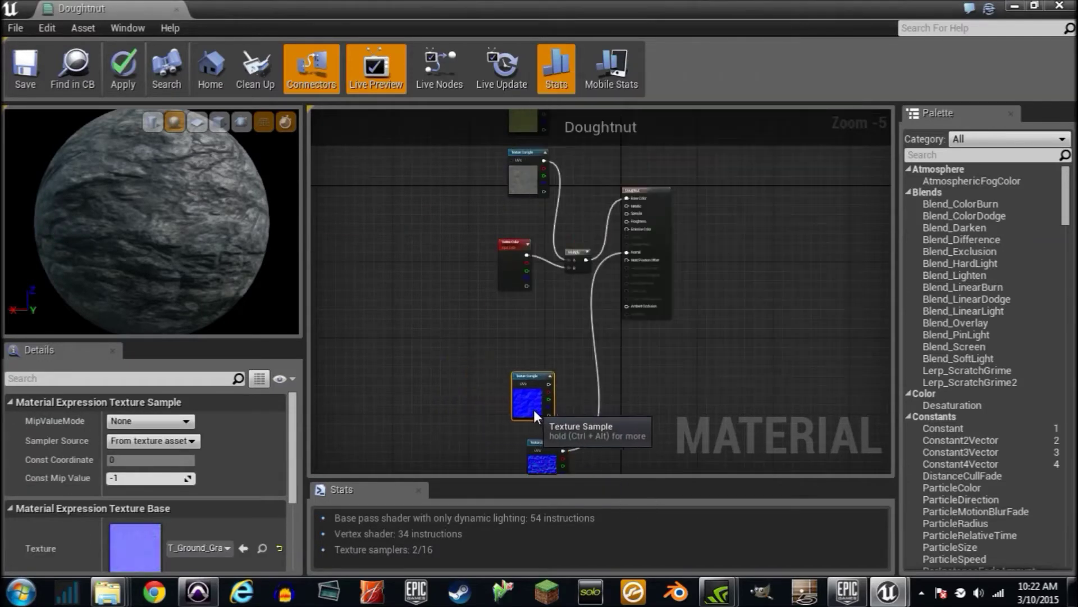
drag(616, 455, 529, 398)
drag(523, 397, 428, 398)
right_drag(467, 330, 459, 428)
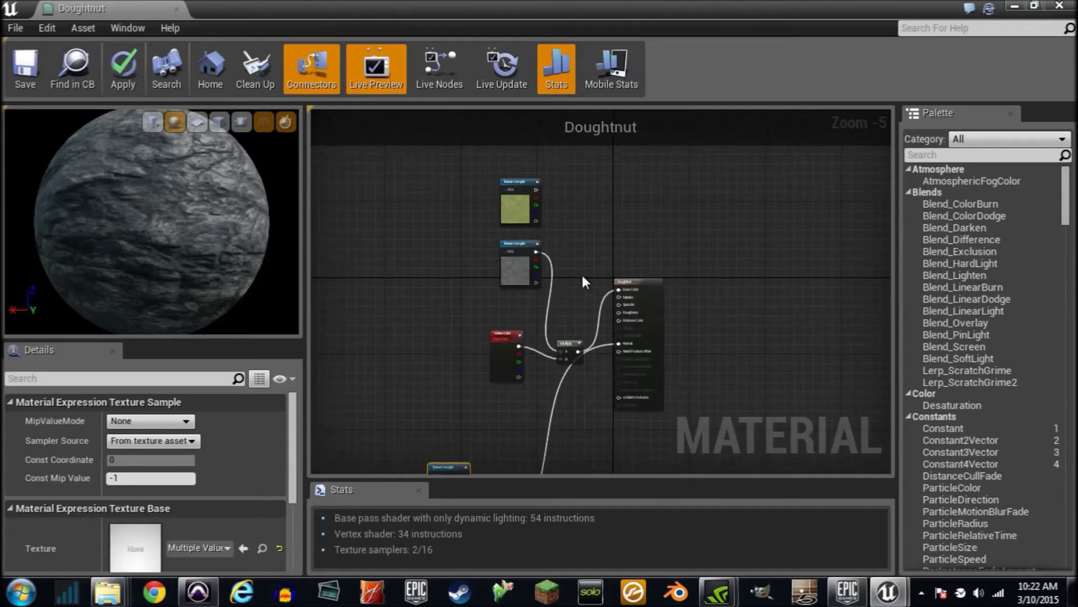
Move the diffuse samples and the Vertex Color node further from the material node, and delete the Multiply node
drag(509, 208, 428, 199)
right_drag(484, 306, 499, 250)
drag(522, 290, 319, 286)
click(618, 292)
key(Delete)
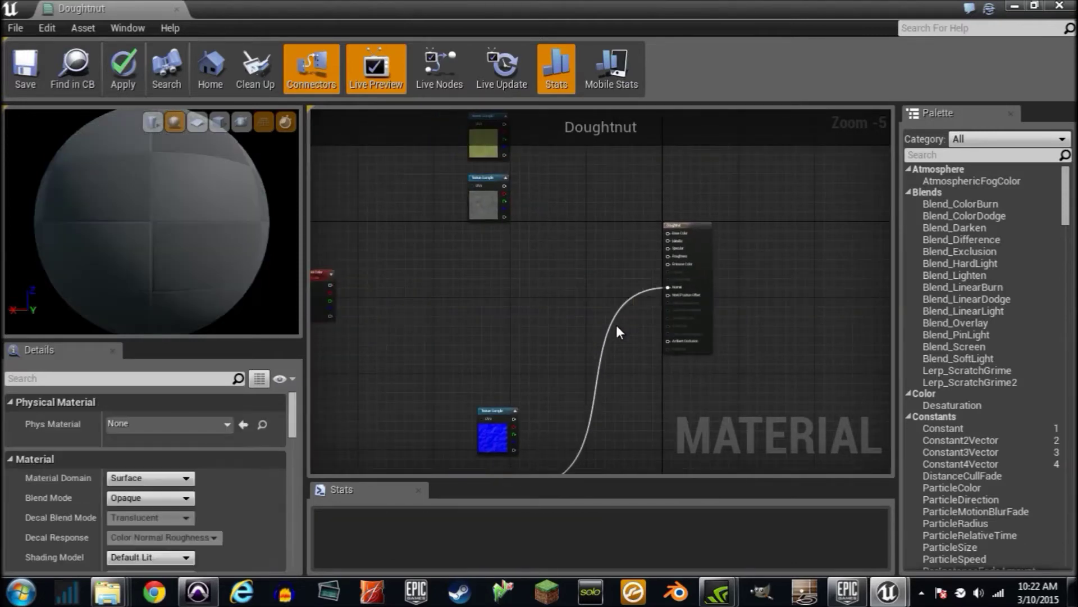
Add a LinearInterpolate node beside the diffuse texture samples and another beside the normal-map samples
right_drag(615, 325, 587, 351)
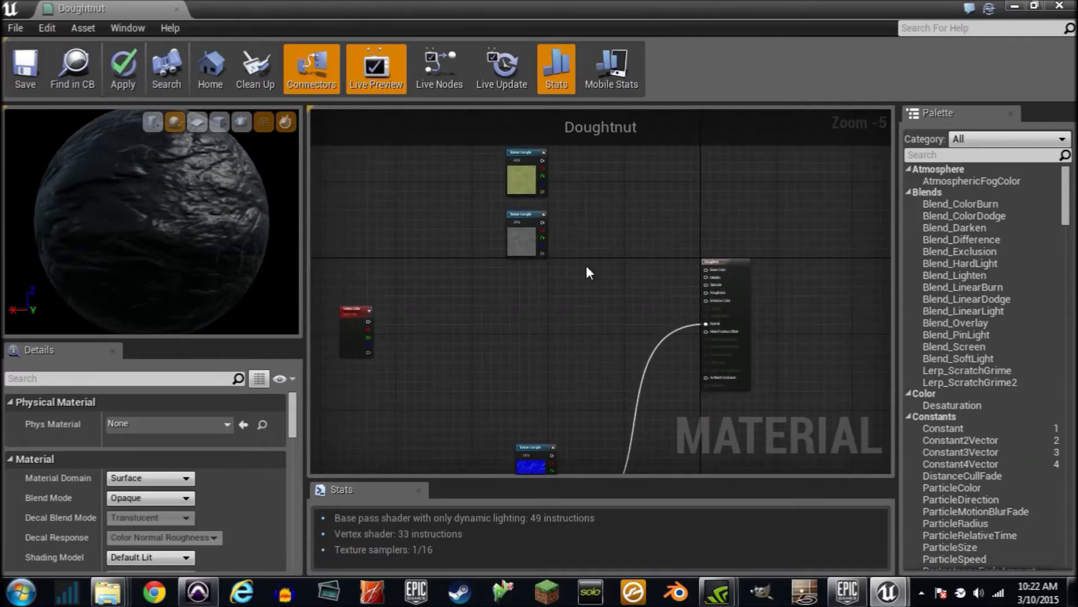
right_drag(583, 332, 574, 304)
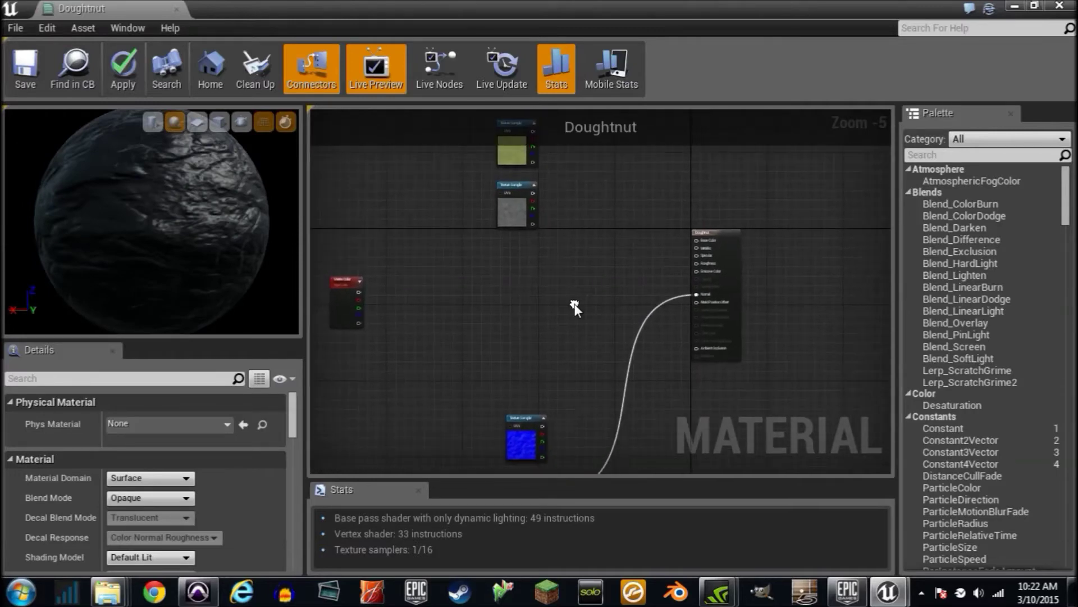
right_click(578, 200)
text(lerp)
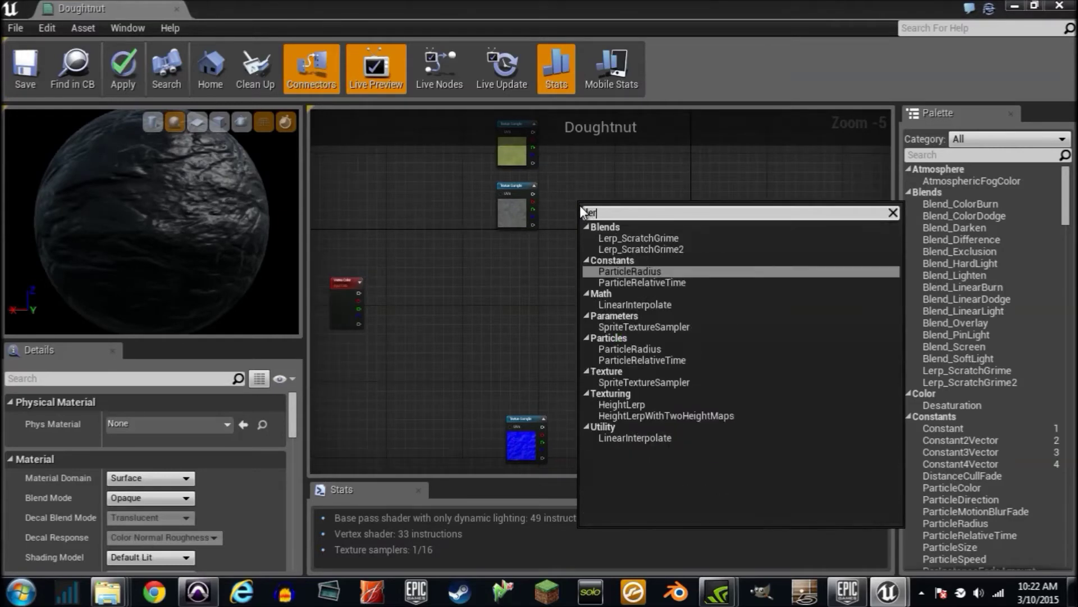
key(Return)
right_drag(667, 417, 646, 284)
right_click(615, 348)
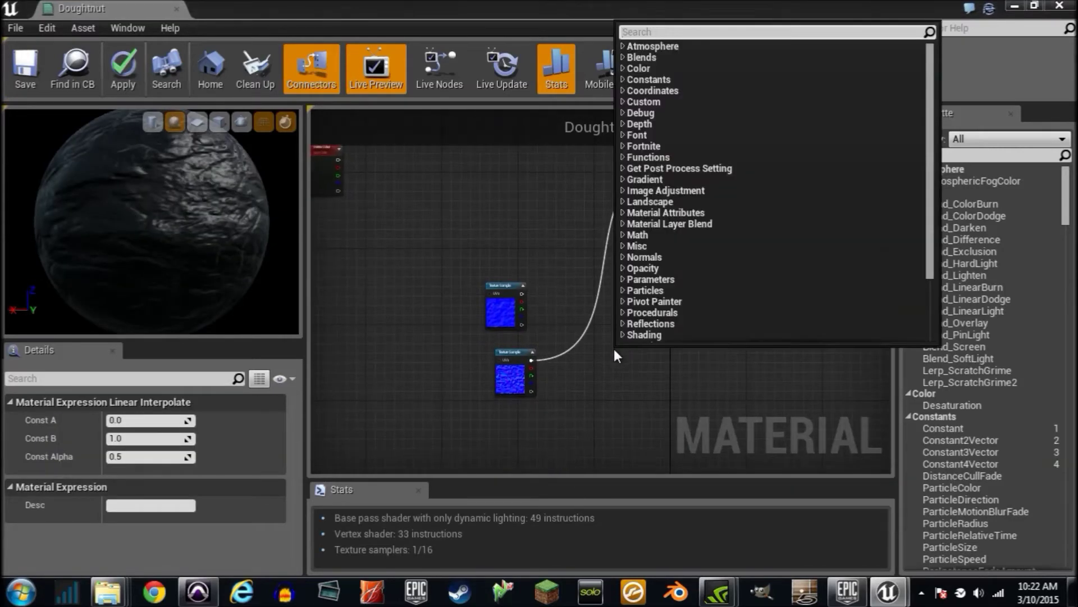
text(lerp)
key(Return)
Connect the rock normal map to input B of the lower Lerp and the grass normal map to its input A
scroll(614, 346, up, 4)
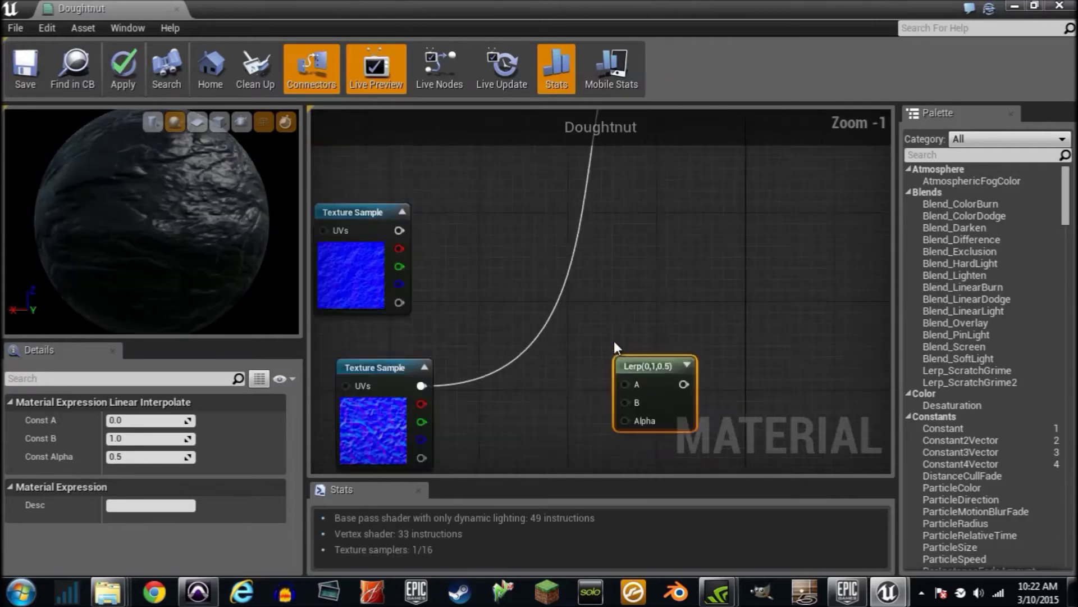
scroll(614, 342, up, 1)
drag(393, 392, 627, 410)
right_drag(443, 265, 481, 312)
drag(404, 263, 668, 441)
Connect the Vertex Color node's alpha output to the Alpha input of the normal-map Lerp
right_drag(478, 299, 600, 410)
scroll(600, 410, down, 5)
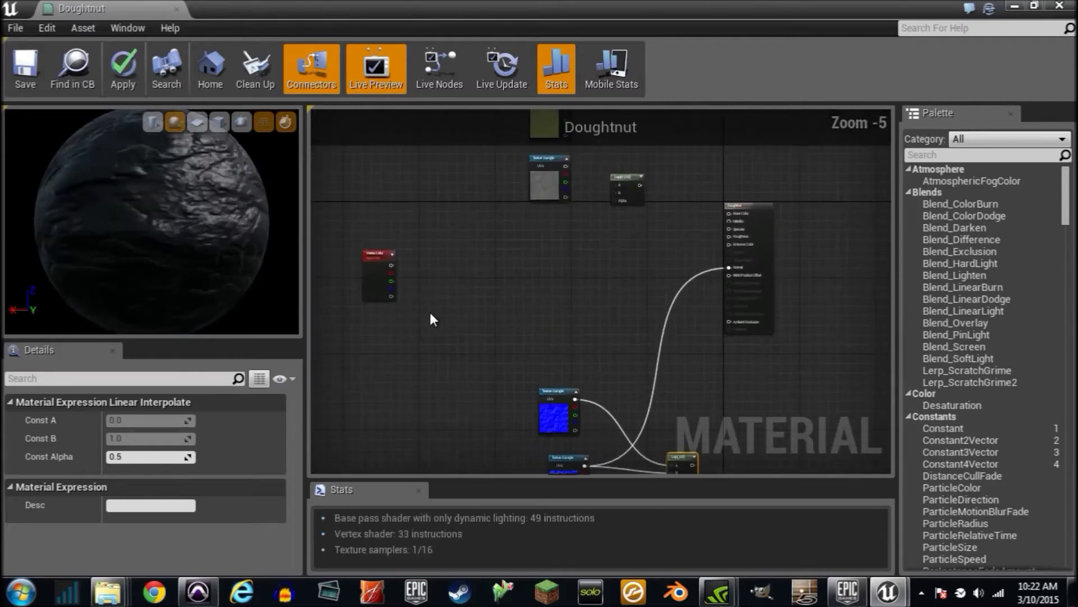
scroll(416, 308, up, 3)
drag(377, 286, 534, 263)
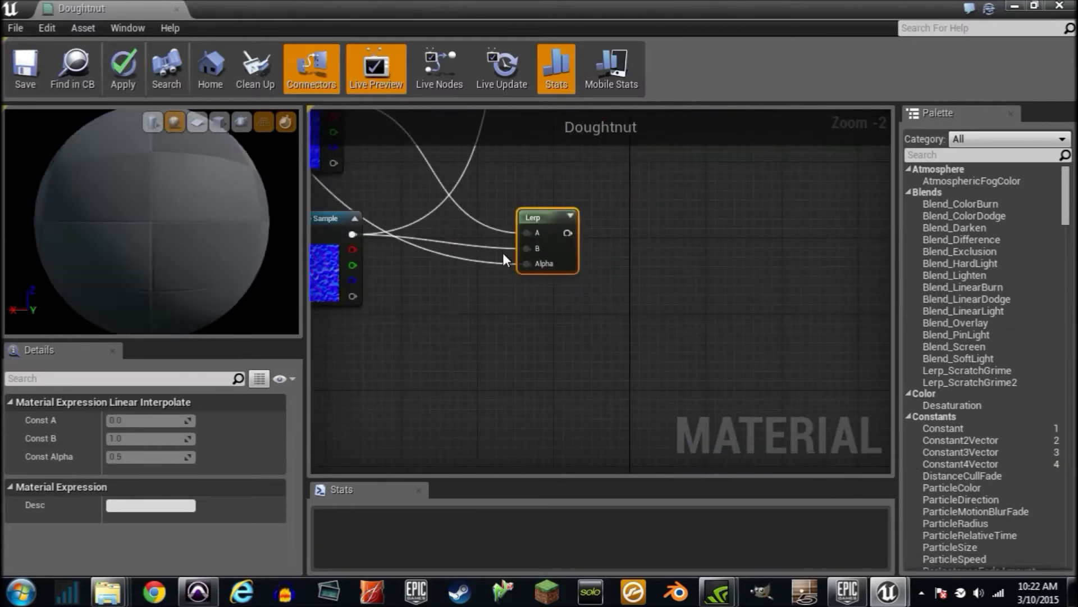
Wire the diffuse Lerp with the grass texture in A, the rock texture in B and Vertex Color's alpha output in Alpha
scroll(506, 255, down, 4)
scroll(535, 359, up, 4)
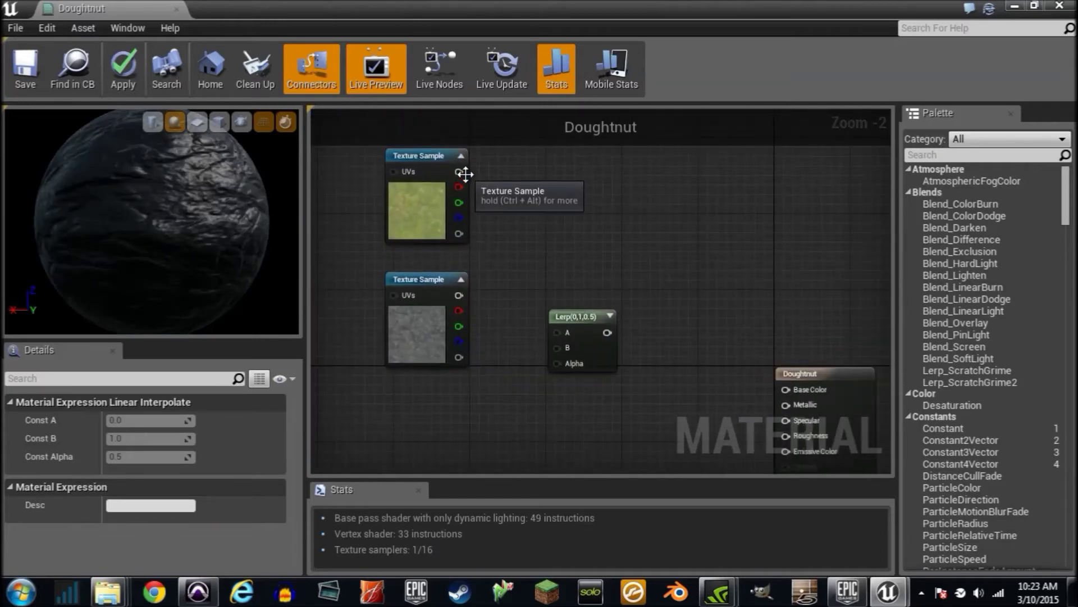
drag(459, 172, 531, 243)
drag(568, 347, 565, 336)
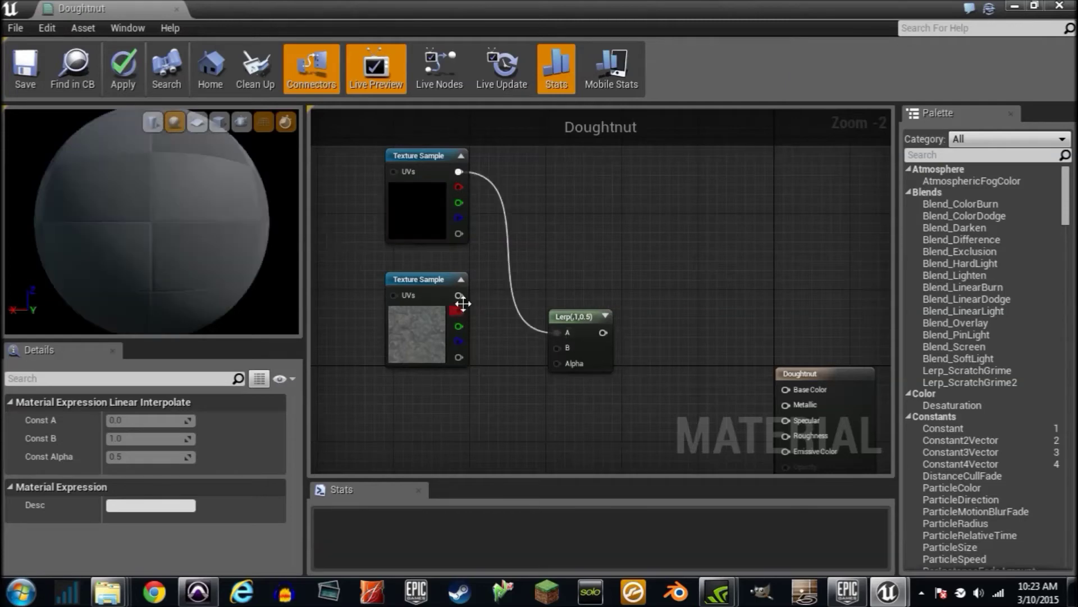
drag(460, 296, 551, 347)
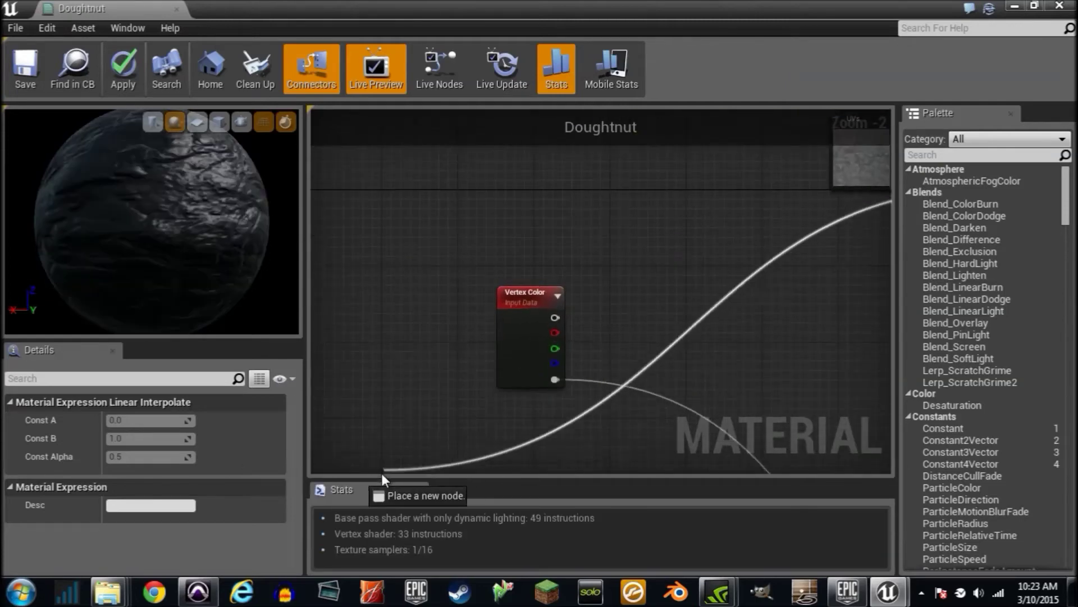
drag(382, 473, 554, 317)
Move the two normal-map samples and their Lerp together, further away from the material node
right_drag(675, 309, 443, 329)
scroll(444, 331, down, 4)
right_drag(584, 331, 511, 347)
scroll(511, 347, up, 4)
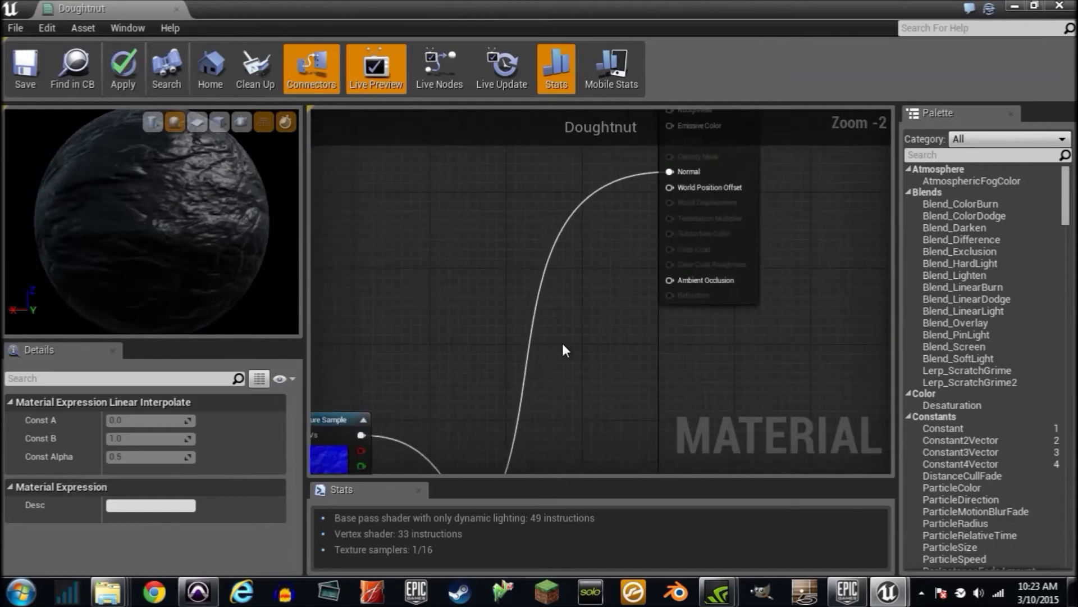
scroll(564, 348, down, 4)
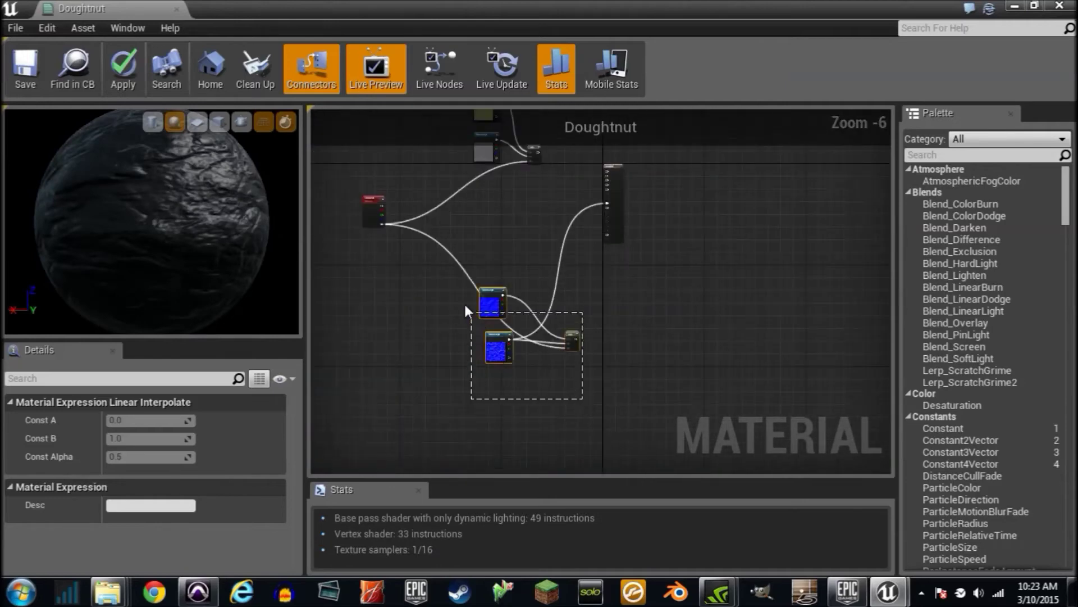
drag(465, 306, 435, 302)
scroll(538, 293, up, 3)
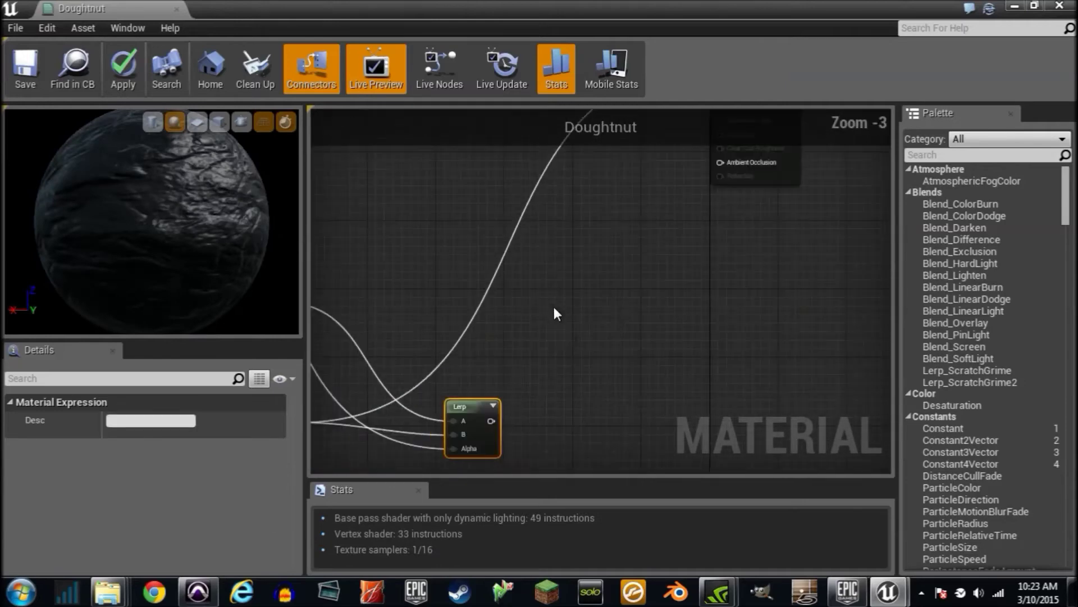
Add Multiply nodes for both Lerps and connect the diffuse Lerp and Vertex Color's RGB output to the diffuse Multiply
key(m)
click(604, 365)
right_drag(597, 316, 573, 472)
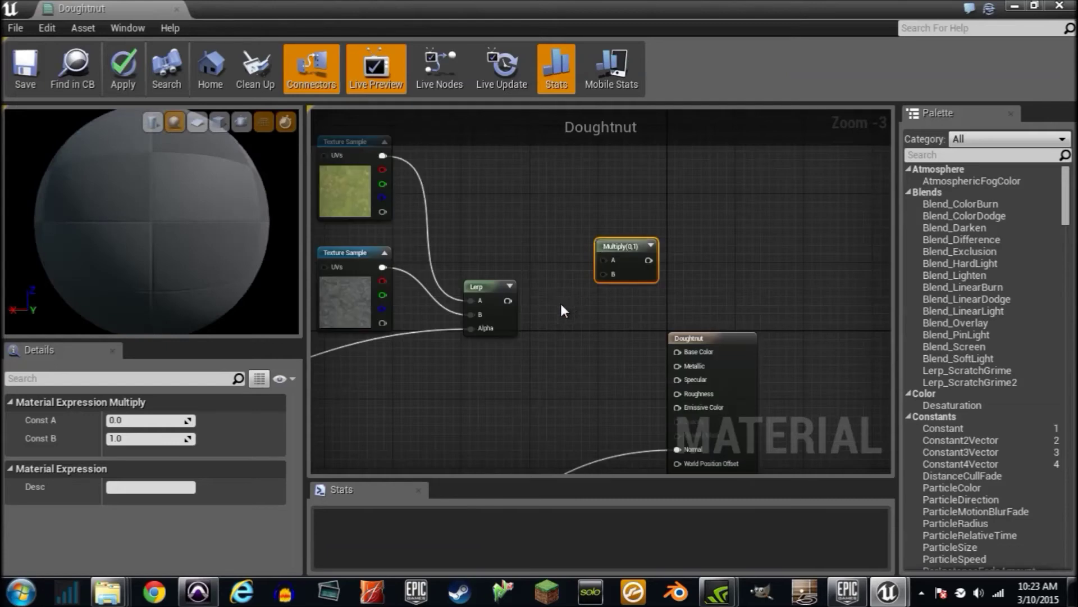
scroll(508, 303, up, 3)
drag(509, 304, 555, 272)
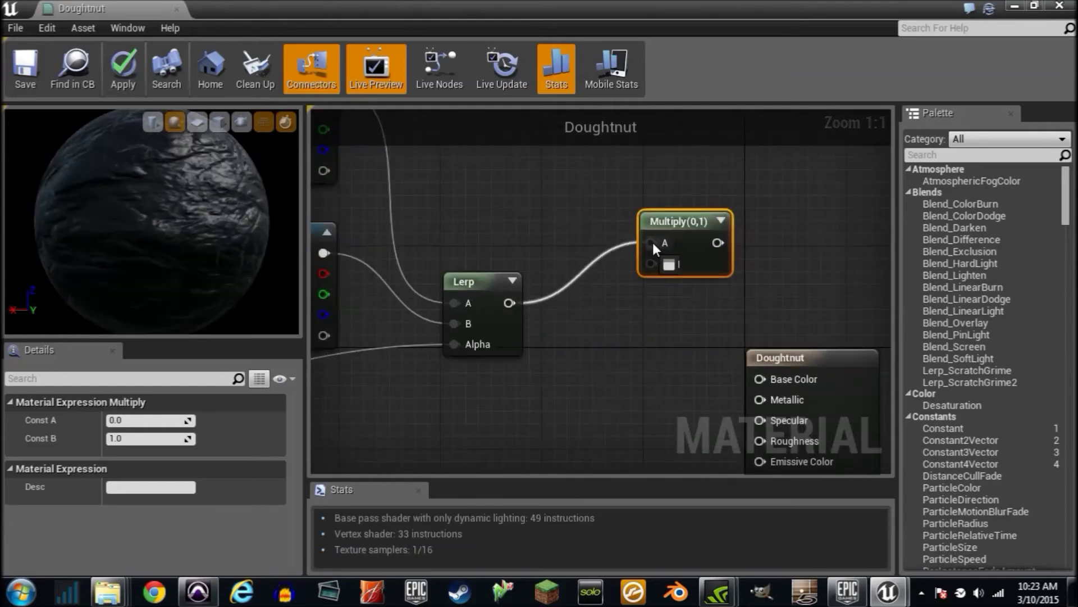
drag(653, 243, 480, 274)
Connect the normal-map Lerp and Vertex Color's RGB output to the inputs of the lower Multiply node
right_drag(483, 275, 101, 33)
scroll(628, 344, up, 1)
right_drag(637, 460, 456, 281)
drag(438, 369, 625, 318)
drag(618, 338, 535, 241)
Connect the lower Multiply's output to the material's Normal input and the diffuse Multiply's output to Base Color
scroll(620, 304, down, 4)
right_drag(621, 304, 211, 253)
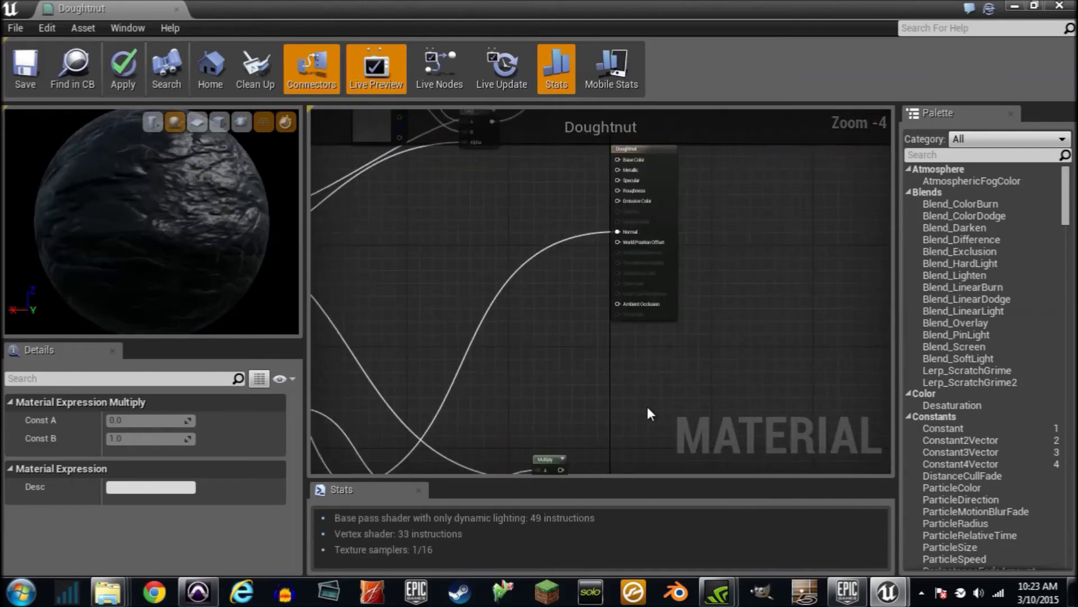
right_drag(647, 408, 636, 335)
drag(553, 393, 611, 154)
right_drag(557, 193, 518, 513)
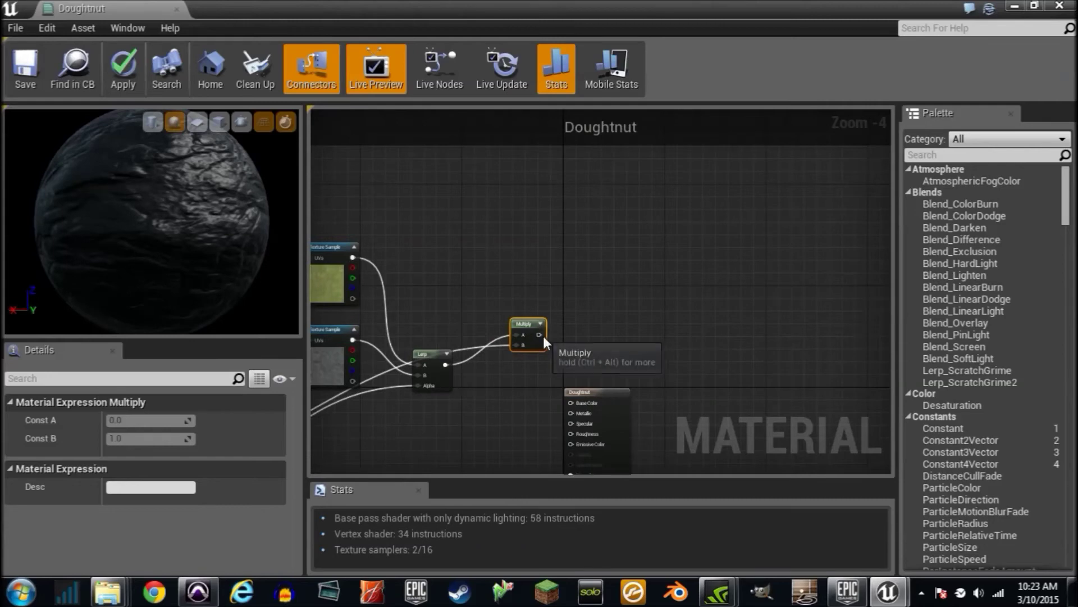
drag(540, 335, 572, 404)
Check the finished node layout of the Doughtnut material and save it
scroll(484, 400, down, 6)
right_drag(485, 399, 551, 302)
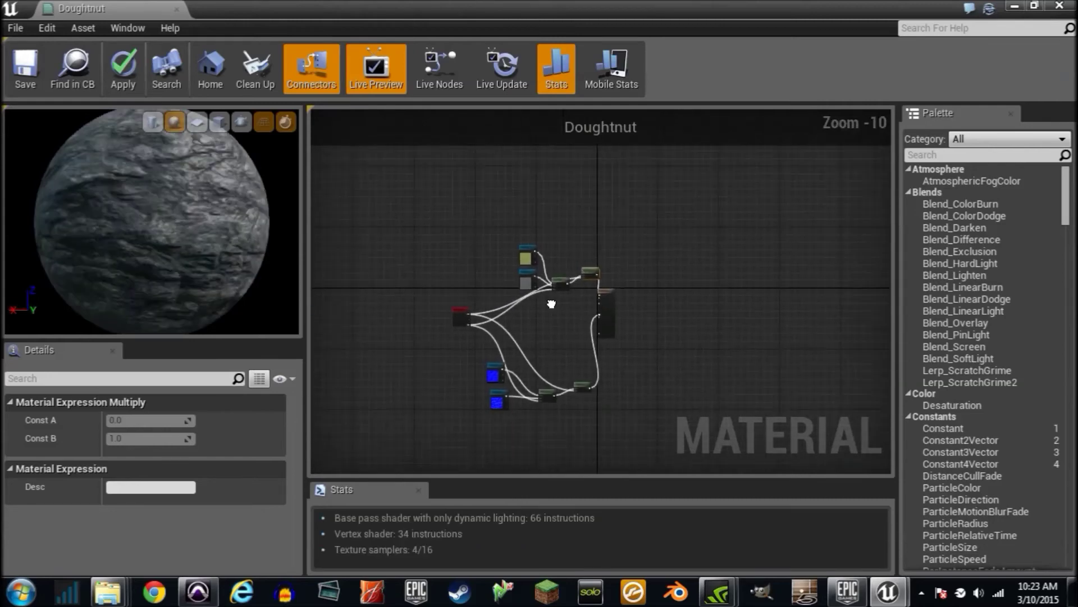
scroll(571, 286, up, 5)
scroll(572, 287, down, 2)
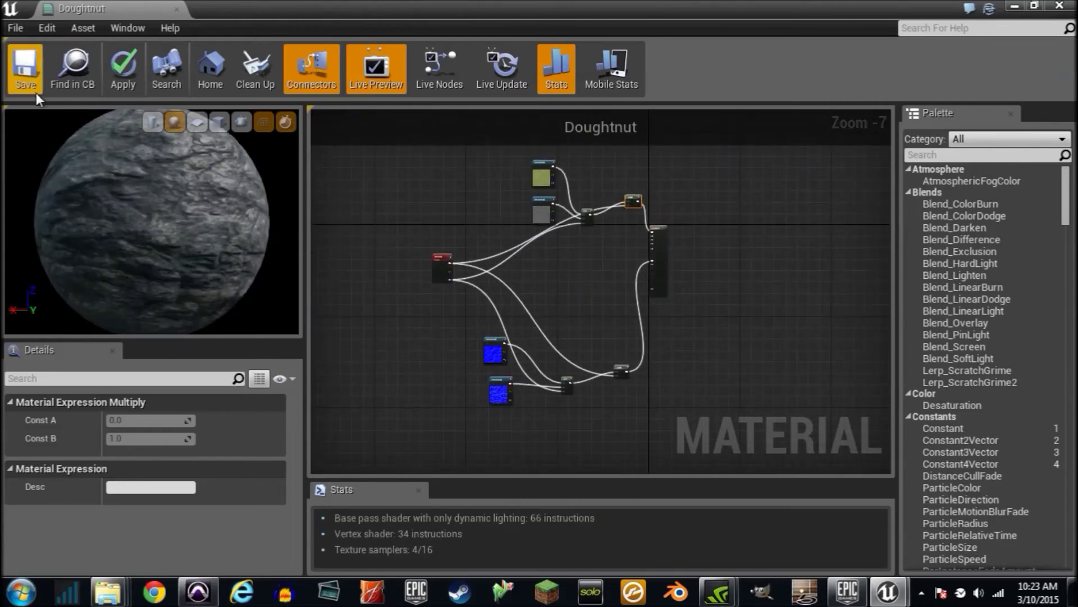
click(25, 68)
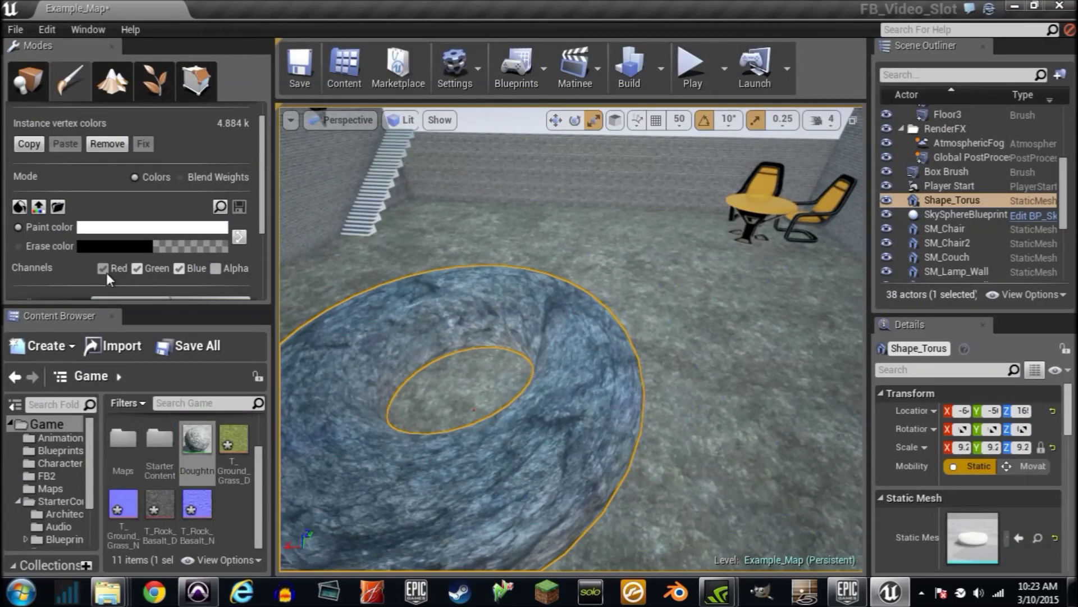
Limit vertex painting to the Alpha channel and erase it across the torus's top and front to reveal the grass
click(180, 267)
click(218, 269)
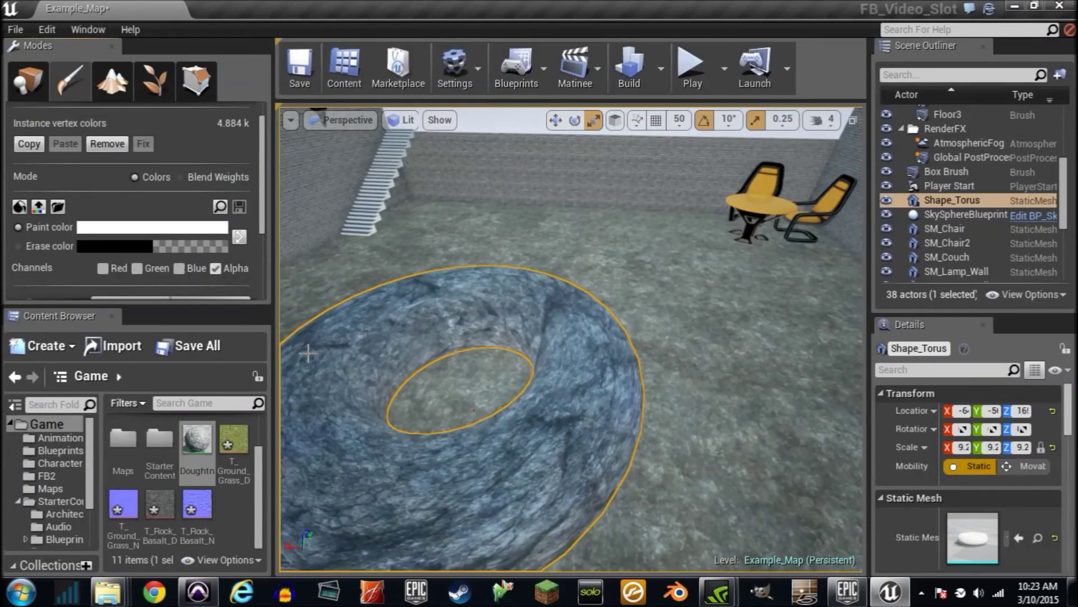
right_drag(487, 410, 489, 412)
mouse_move(489, 410)
mouse_down()
mouse_move(483, 449)
mouse_move(614, 414)
mouse_move(669, 348)
mouse_move(673, 291)
mouse_move(659, 234)
mouse_move(585, 202)
mouse_move(494, 221)
mouse_move(442, 274)
mouse_move(429, 344)
mouse_move(449, 415)
mouse_move(556, 477)
mouse_move(682, 380)
mouse_move(695, 292)
mouse_up()
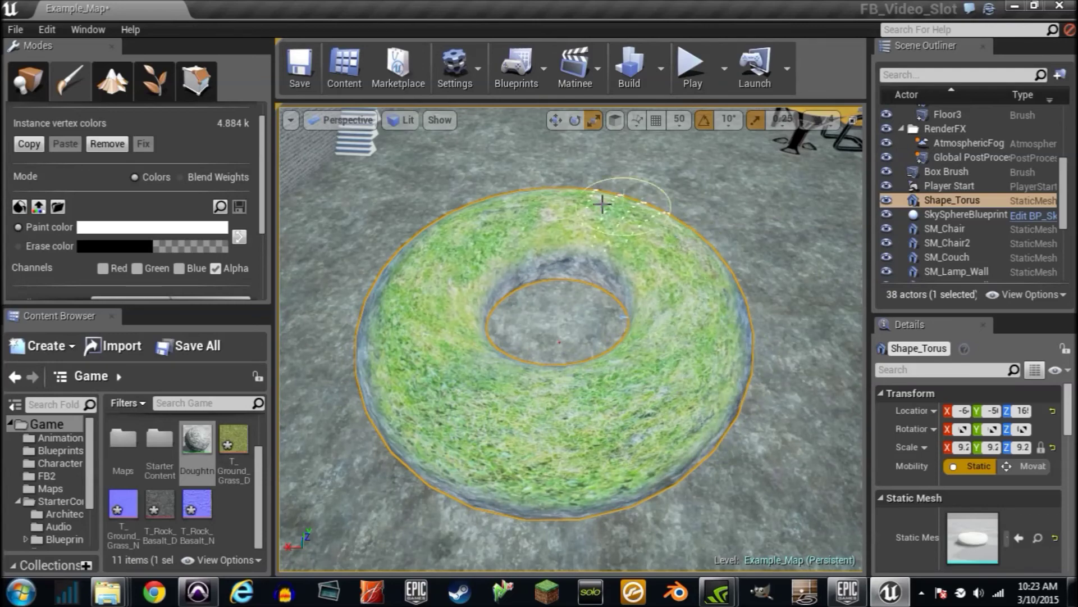
mouse_move(426, 254)
mouse_down()
mouse_move(368, 315)
mouse_move(586, 460)
mouse_up()
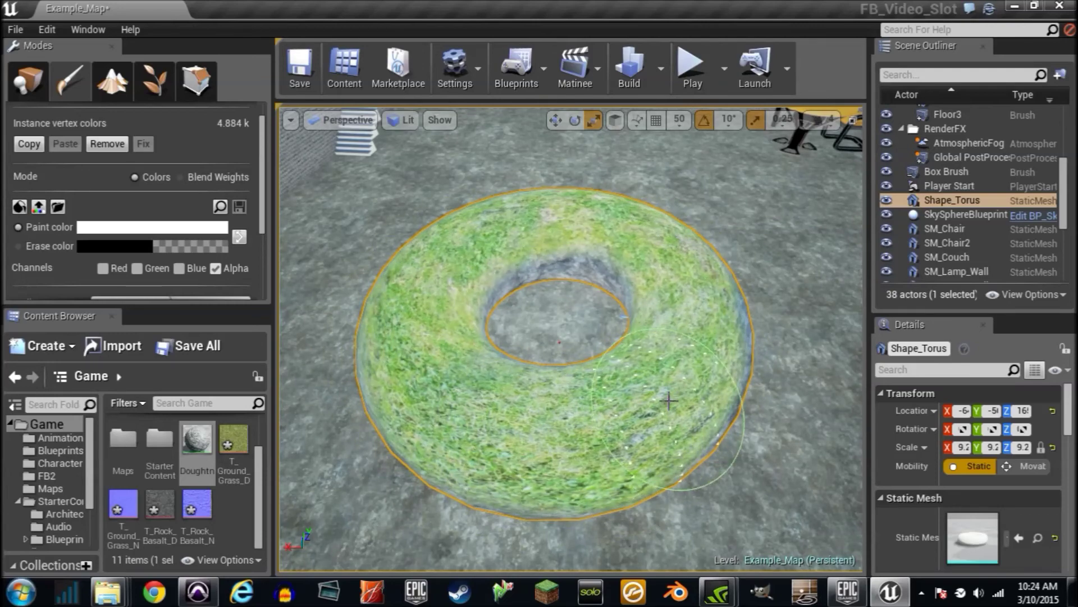
Continue erasing the Alpha channel around the torus's far side to extend the grass over the rock
key(d)
right_drag(668, 401, 506, 376)
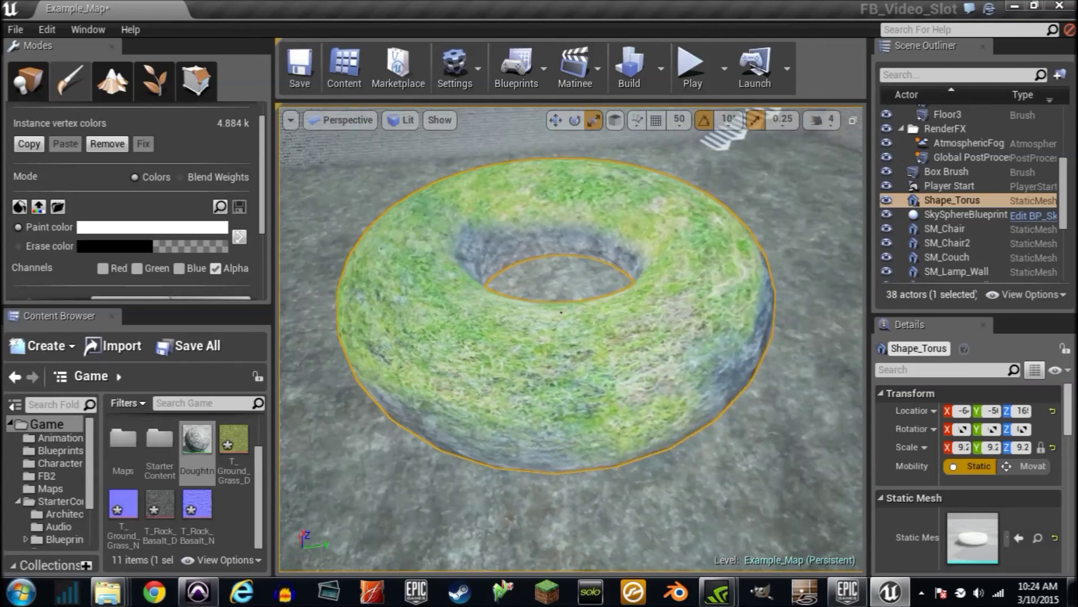
right_drag(561, 312, 619, 354)
key(w)
right_drag(666, 248, 482, 303)
drag(482, 304, 612, 314)
mouse_move(612, 315)
right_down()
mouse_move(561, 297)
mouse_move(597, 302)
right_up()
key(s)
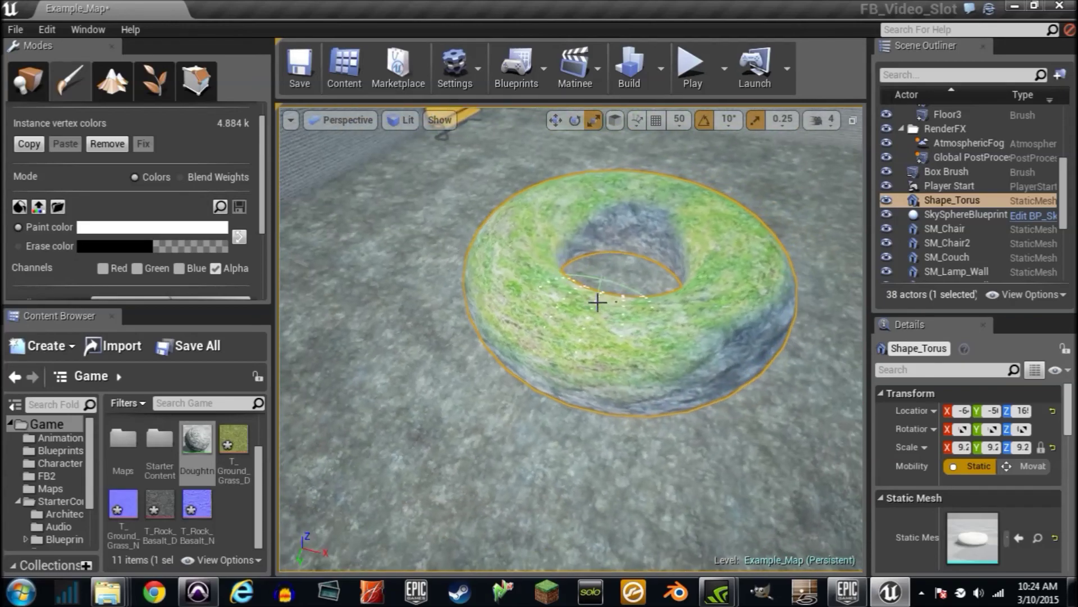
Paint the Alpha channel white over the torus's front and adjoining side to bring back the rock texture
drag(597, 301, 722, 348)
key(w)
mouse_move(721, 348)
right_down()
mouse_move(698, 344)
mouse_move(674, 376)
right_up()
mouse_move(674, 376)
mouse_down()
mouse_move(545, 372)
mouse_move(716, 413)
mouse_up()
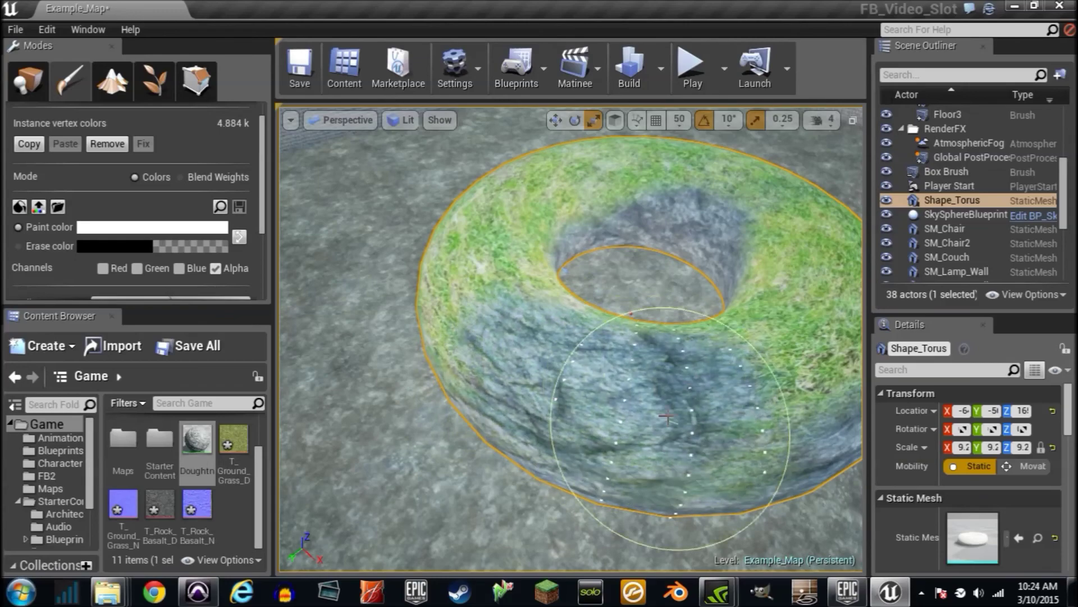
key(s)
right_drag(716, 413, 503, 321)
drag(504, 320, 601, 264)
mouse_move(601, 264)
right_down()
mouse_move(562, 270)
mouse_move(506, 414)
right_up()
key(w)
drag(506, 414, 597, 389)
right_drag(600, 391, 580, 402)
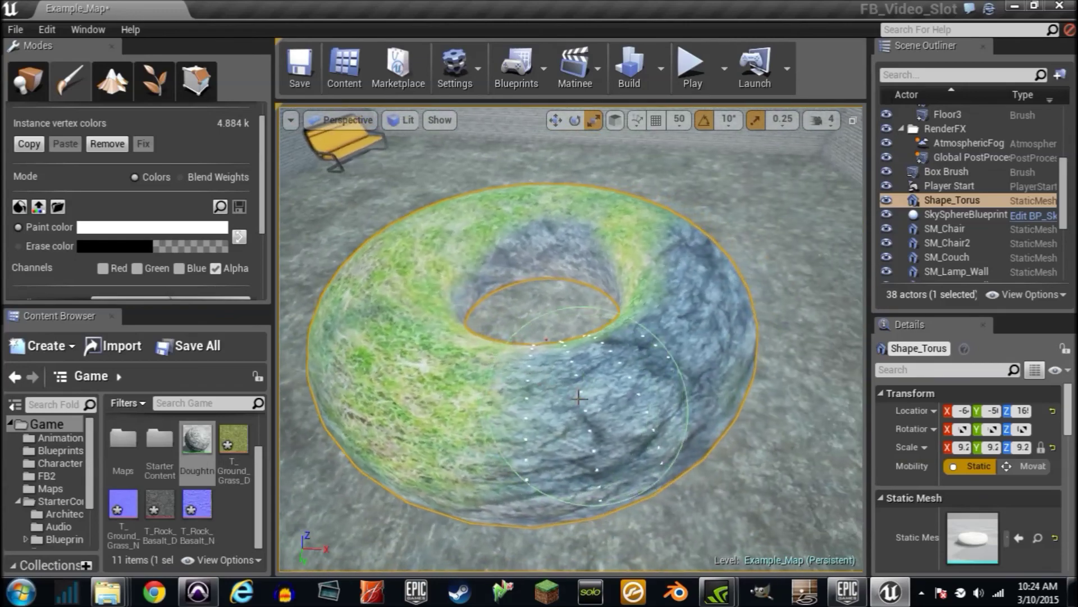
drag(581, 402, 566, 383)
Erase the Alpha channel over the repainted rock areas to cover the torus with grass again
mouse_move(566, 383)
right_down()
mouse_move(535, 339)
mouse_move(545, 335)
right_up()
mouse_move(546, 335)
mouse_down()
mouse_move(498, 349)
mouse_move(626, 298)
mouse_move(595, 276)
mouse_up()
right_drag(596, 275, 511, 308)
key(s)
drag(511, 308, 675, 431)
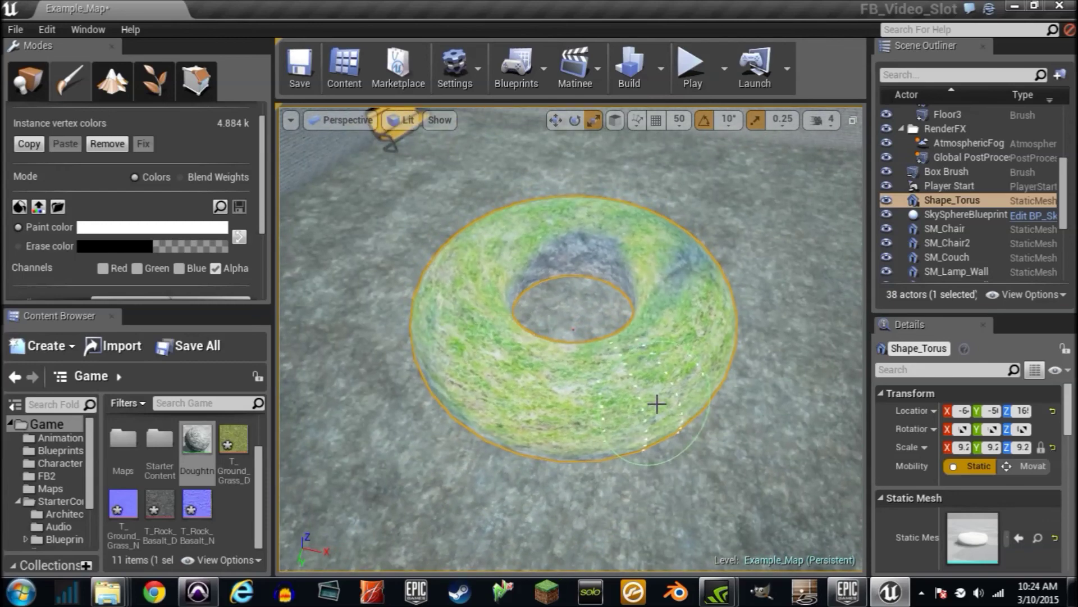